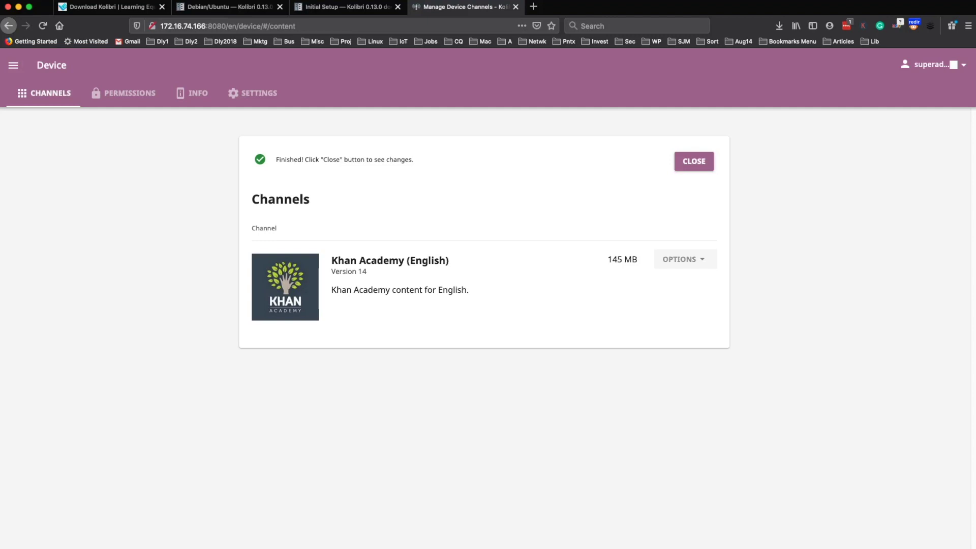
- Dismiss the Finished notice and try Import more on the Khan Academy (English) channel
{"action": "left_click", "coordinate": [694, 161]}
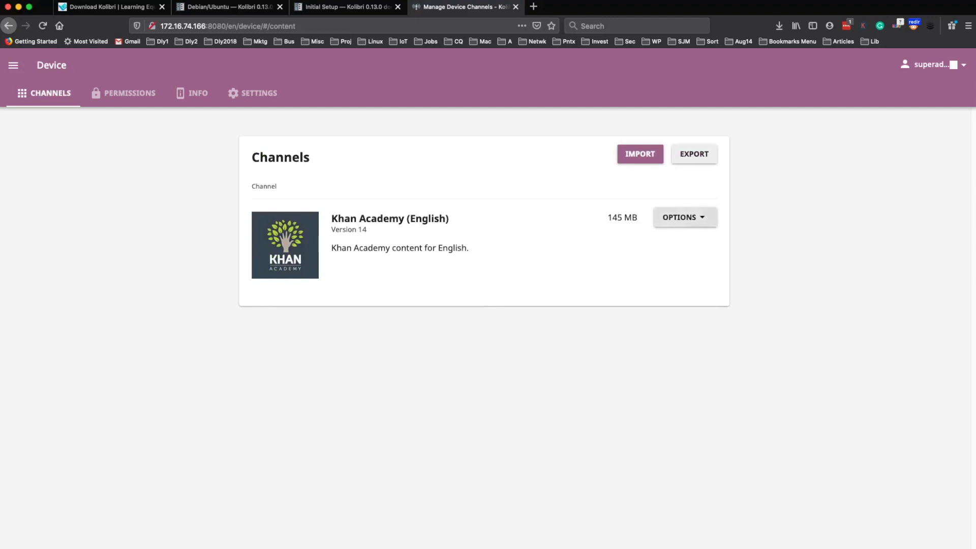
{"action": "left_click", "coordinate": [683, 217]}
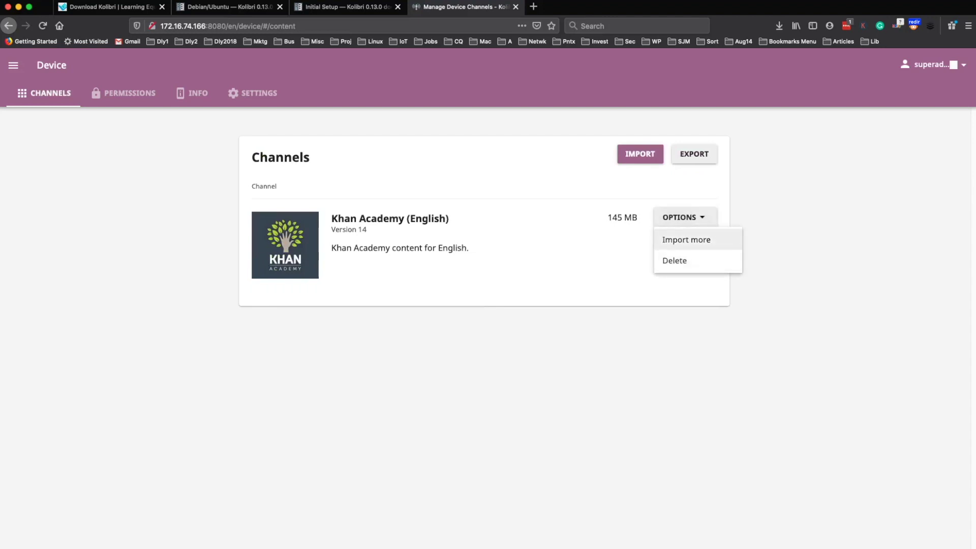
{"action": "left_click", "coordinate": [686, 239]}
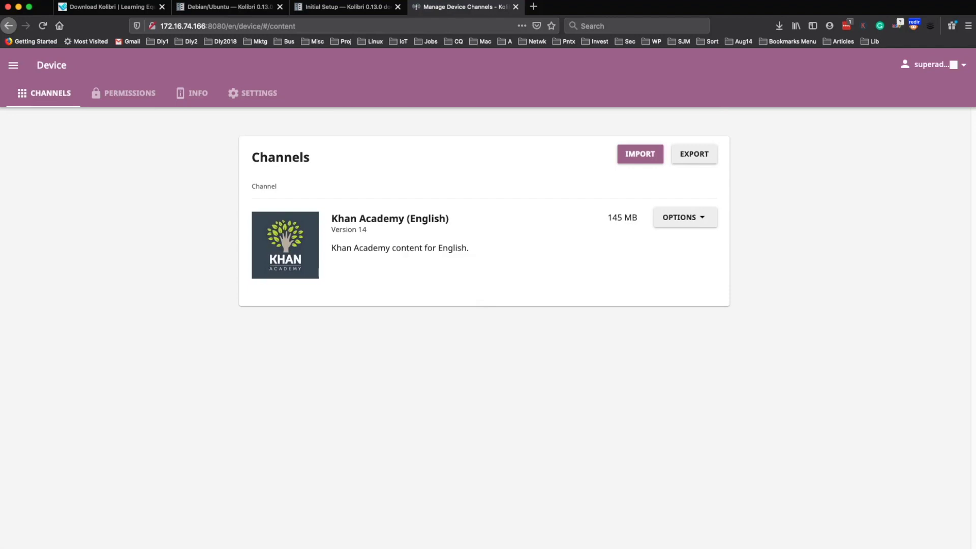
- Go to Facility > Users from the main navigation and open a new user form
{"action": "left_click", "coordinate": [935, 65]}
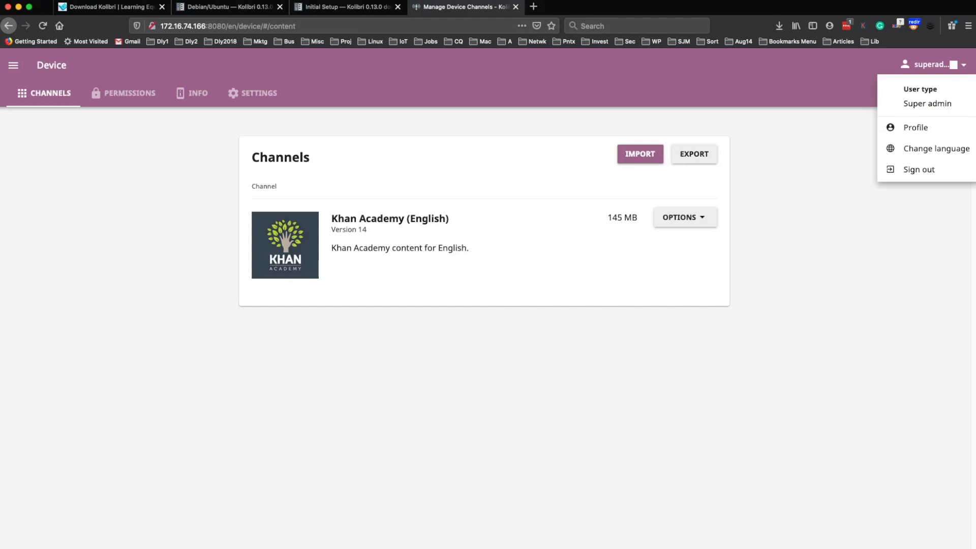
{"action": "left_click", "coordinate": [14, 65]}
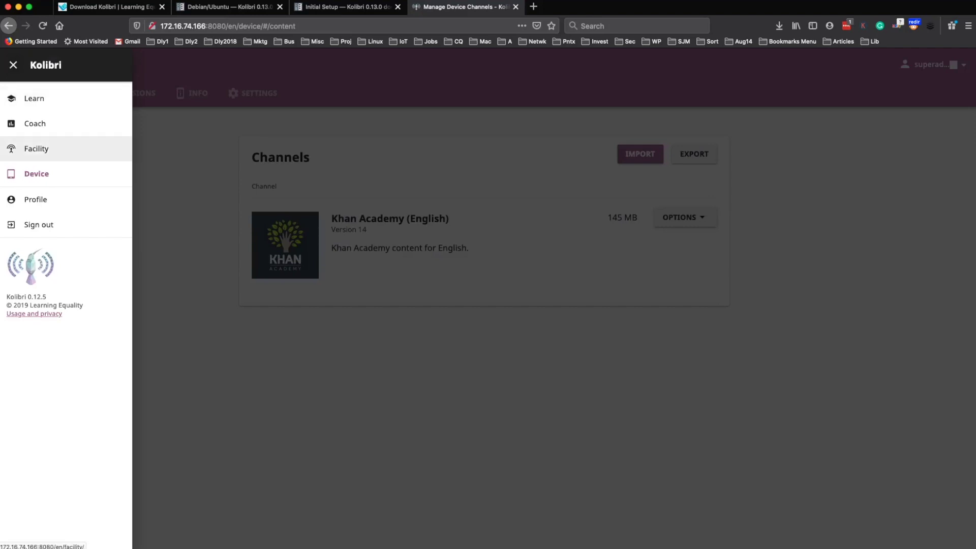
{"action": "left_click", "coordinate": [36, 148]}
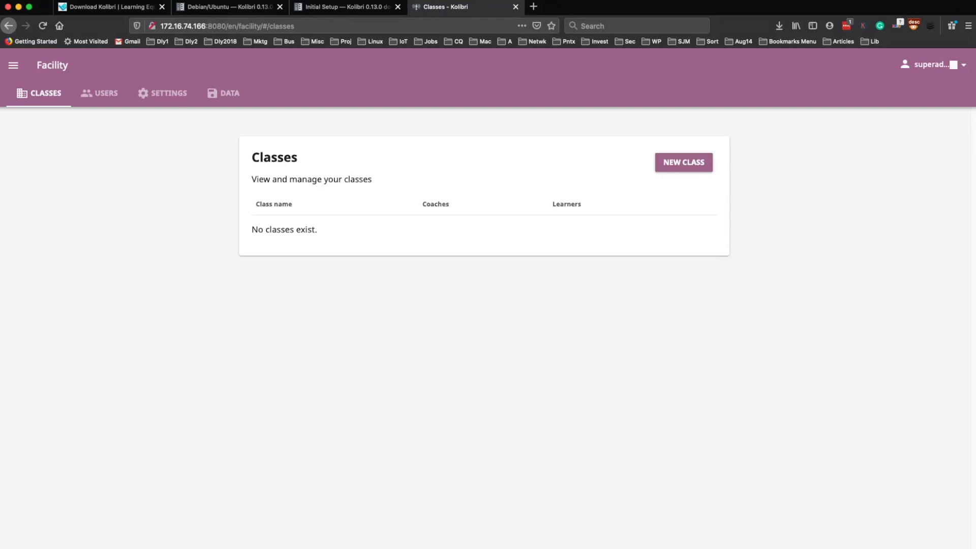
{"action": "left_click", "coordinate": [99, 93]}
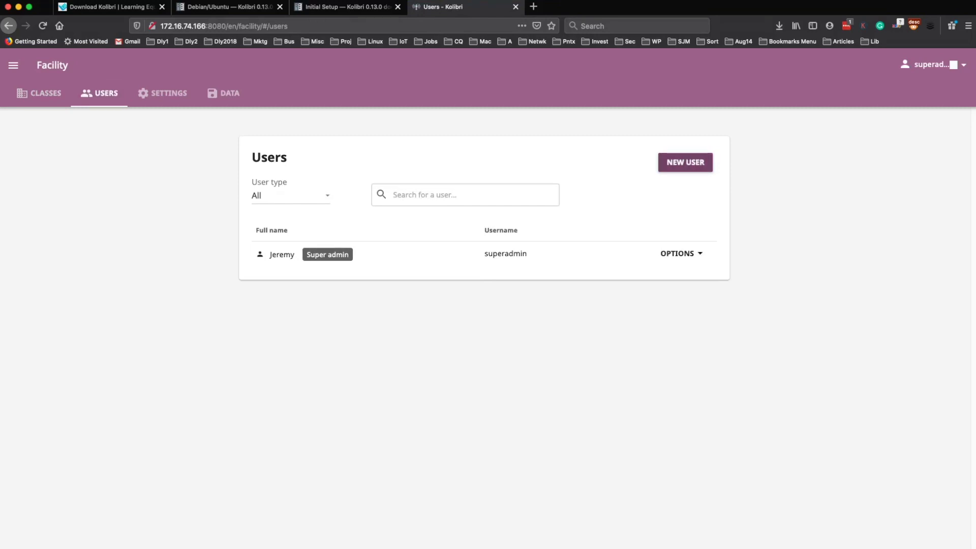
{"action": "left_click", "coordinate": [685, 163]}
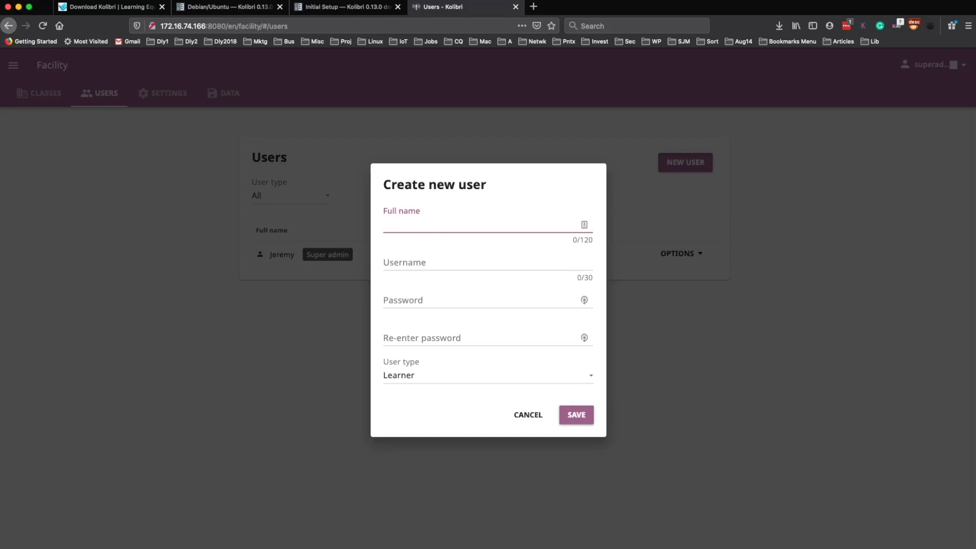
- Enter the learner's full name, username, and password, then re-enter the password
{"action": "type", "text": "joesmith"}
{"action": "key", "text": "BackSpace"}
{"action": "key", "text": "BackSpace"}
{"action": "key", "text": "BackSpace"}
{"action": "key", "text": "BackSpace"}
{"action": "key", "text": "BackSpace"}
{"action": "type", "text": "smith"}
{"action": "key", "text": "Tab"}
{"action": "type", "text": "jsmith"}
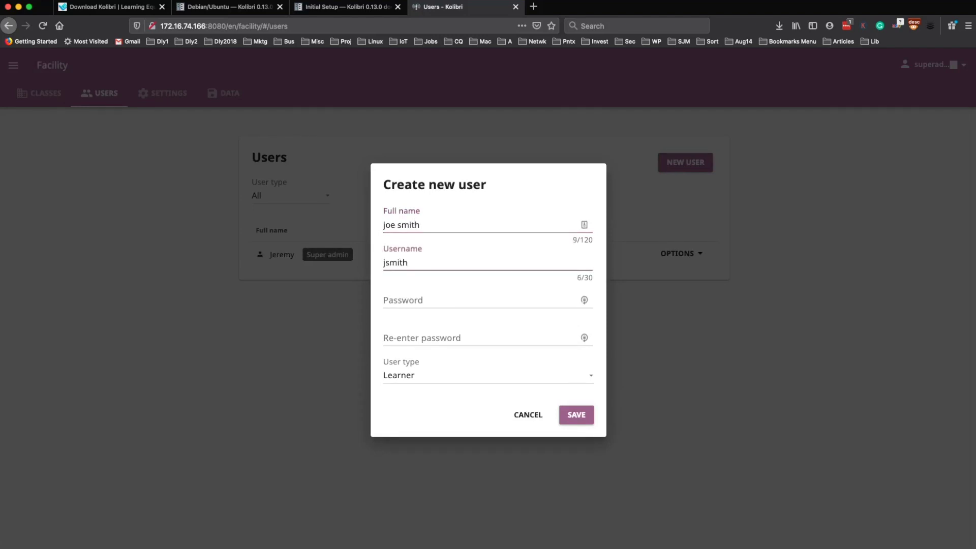
{"action": "key", "text": "Tab"}
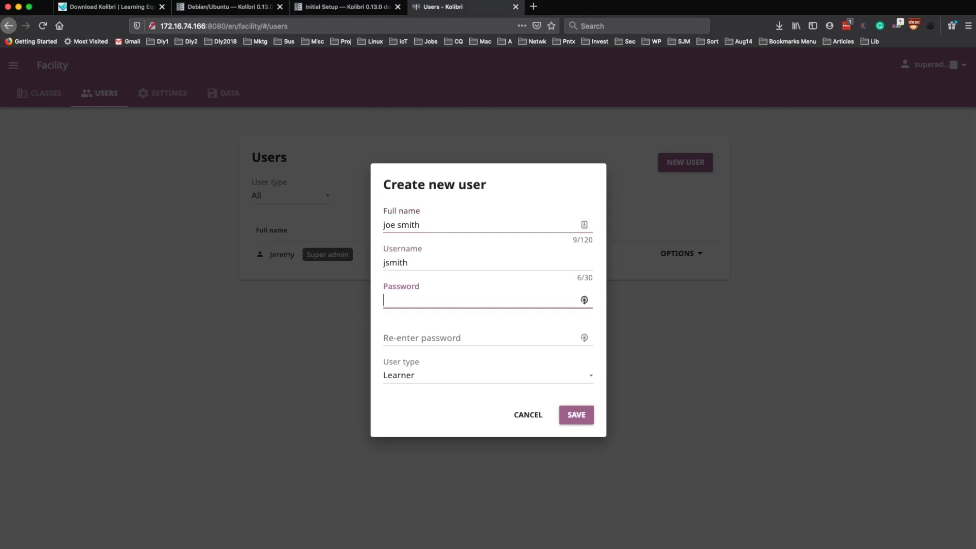
{"action": "type", "text": "password"}
{"action": "key", "text": "Tab"}
{"action": "type", "text": "password"}
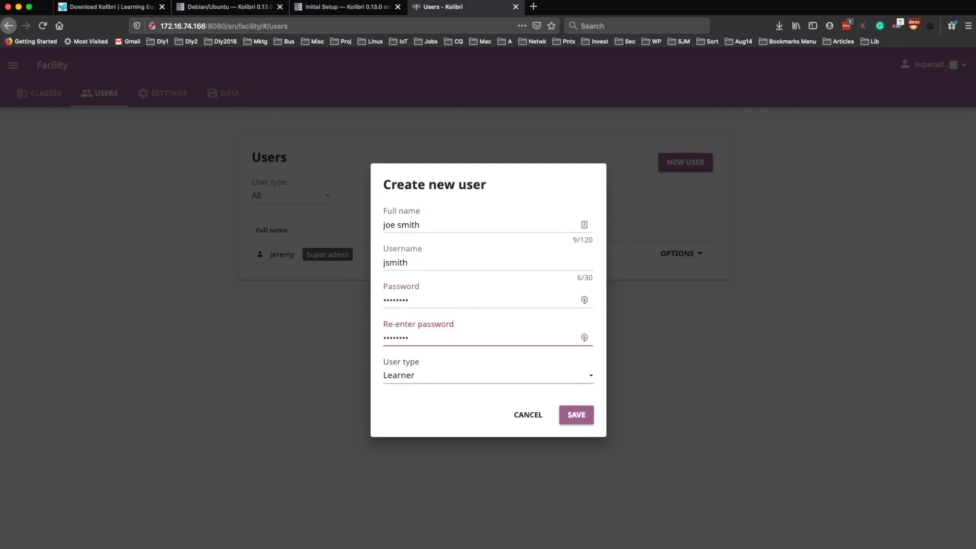
- Keep the user type as Learner and save the new account
{"action": "key", "text": "Tab"}
{"action": "key", "text": "space"}
{"action": "key", "text": "Down"}
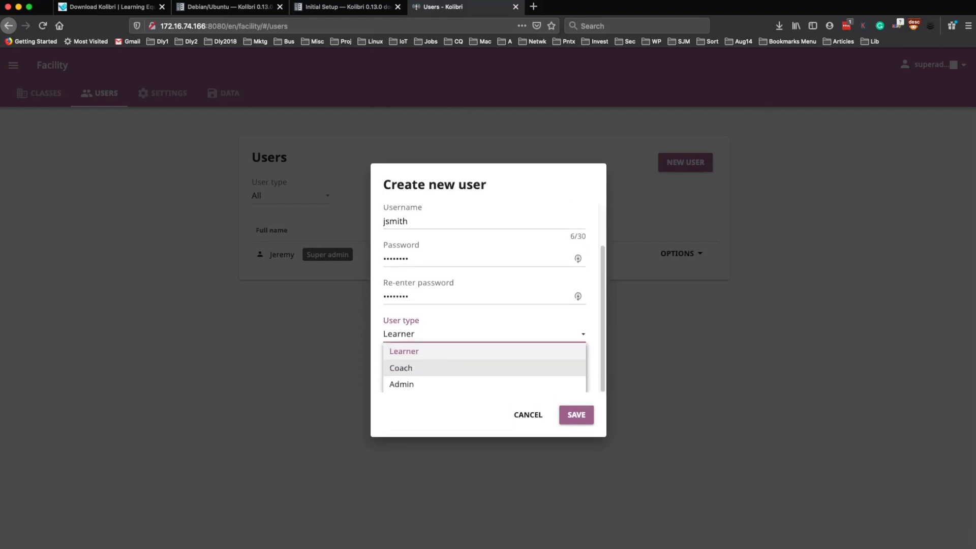
{"action": "key", "text": "Up"}
{"action": "key", "text": "Return"}
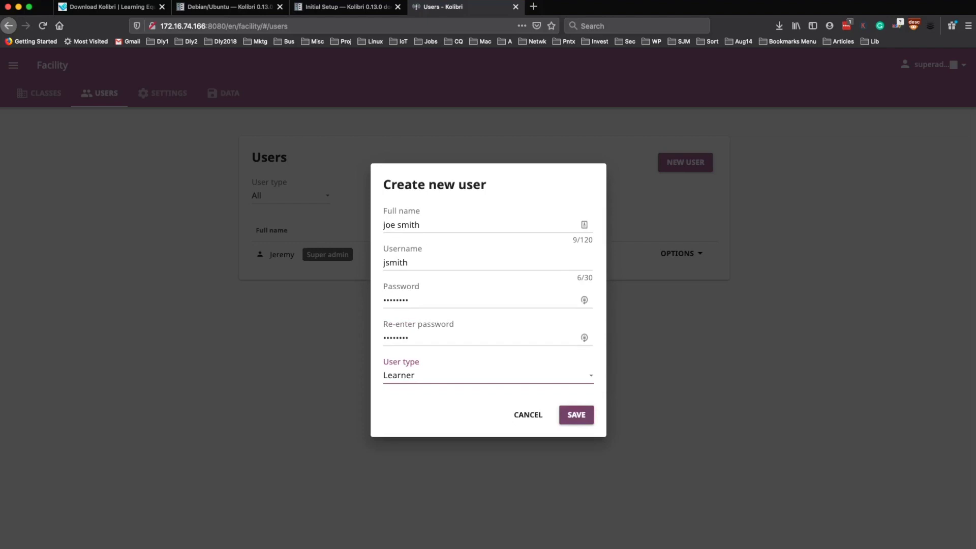
{"action": "key", "text": "Return"}
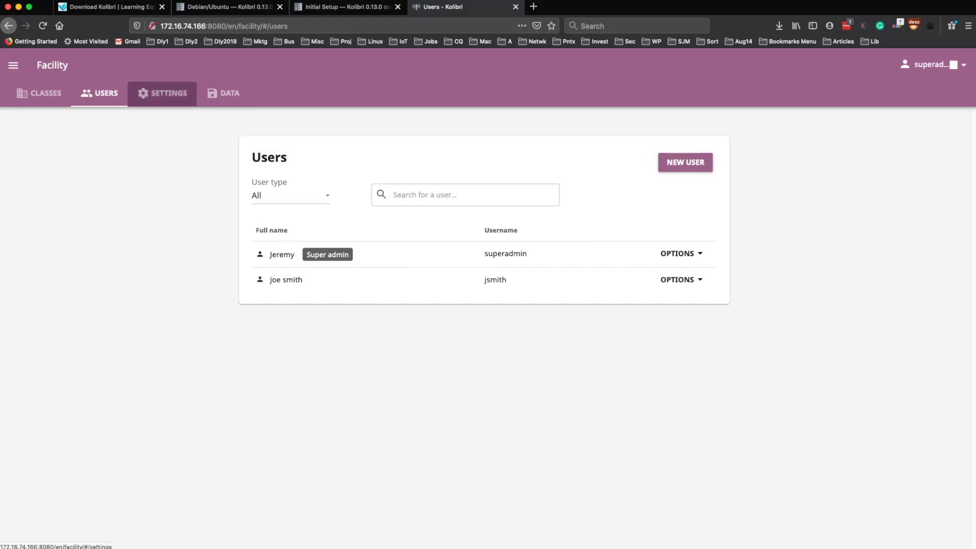
- Look through the facility Settings and Data pages, then return to Classes
{"action": "left_click", "coordinate": [162, 93]}
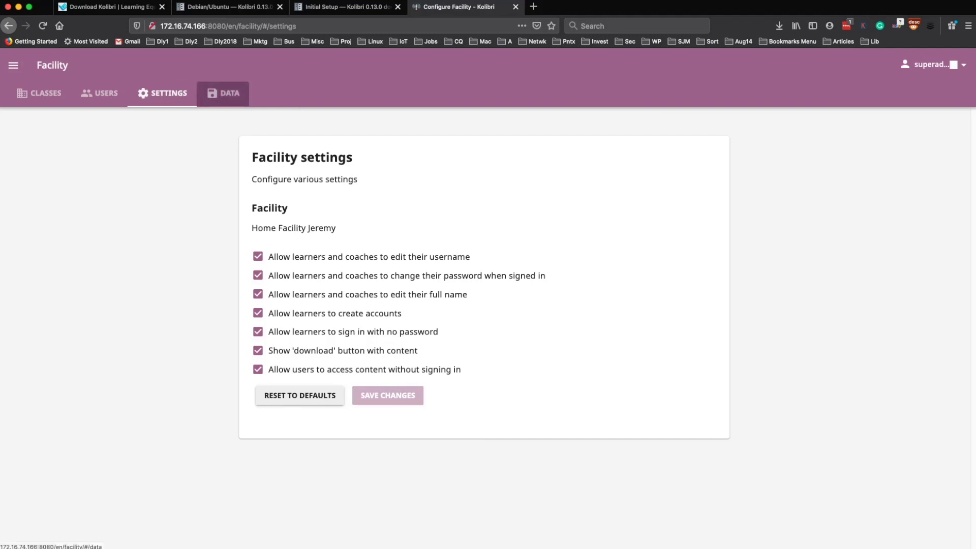
{"action": "left_click", "coordinate": [224, 93]}
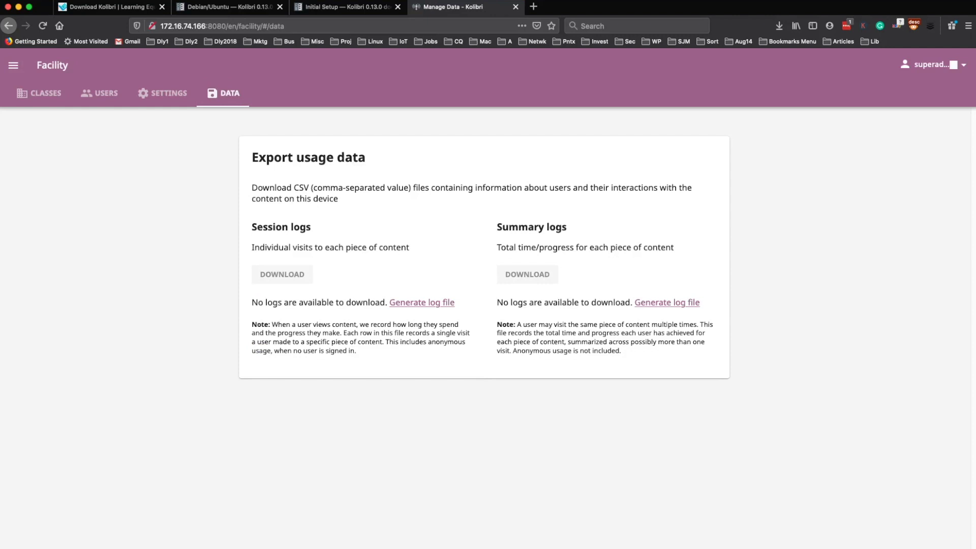
{"action": "left_click", "coordinate": [38, 94]}
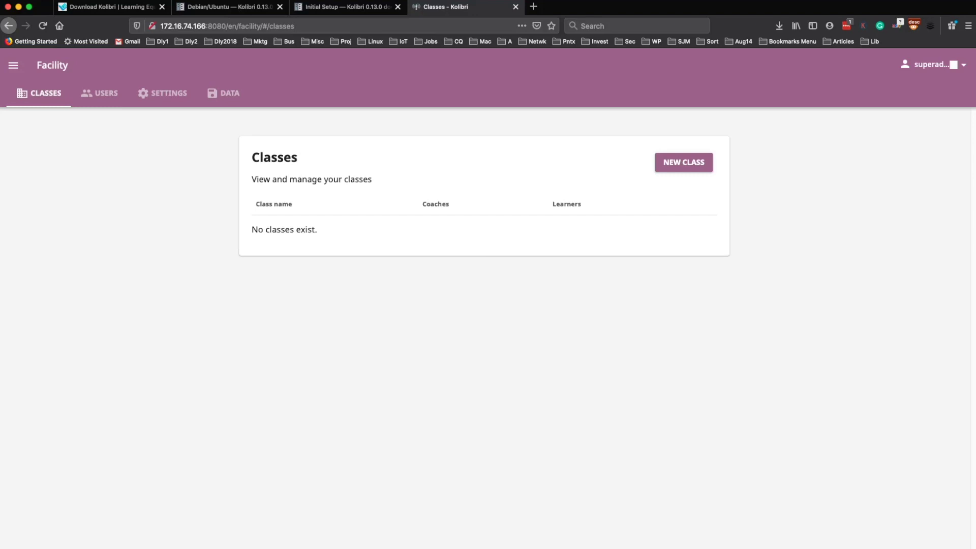
- Create class test1 and assign the super admin as its coach
{"action": "left_click", "coordinate": [684, 162]}
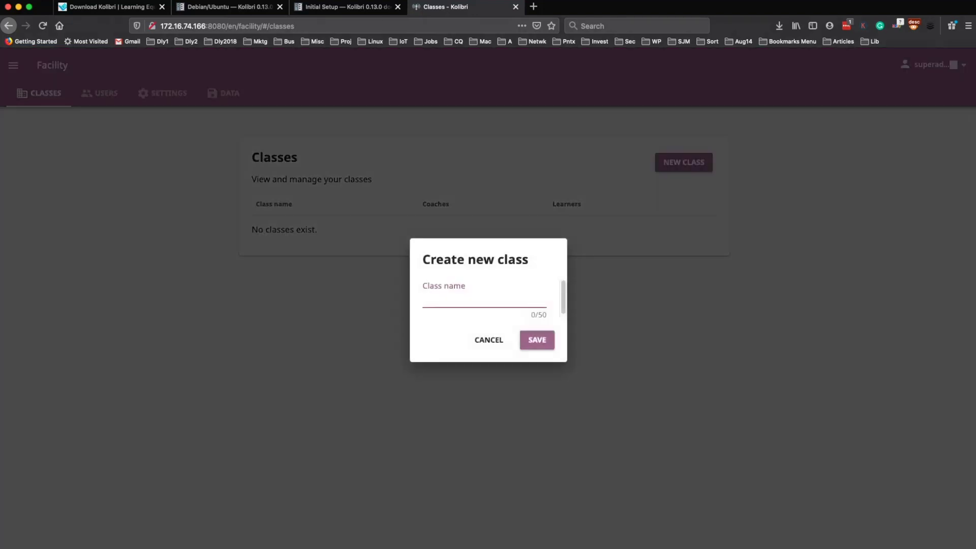
{"action": "type", "text": "test1"}
{"action": "key", "text": "Return"}
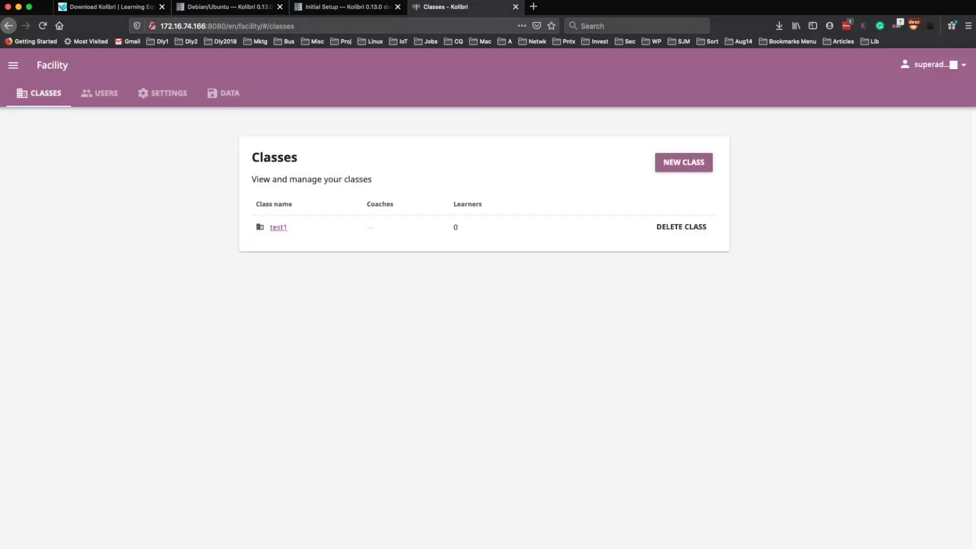
{"action": "left_click", "coordinate": [278, 227]}
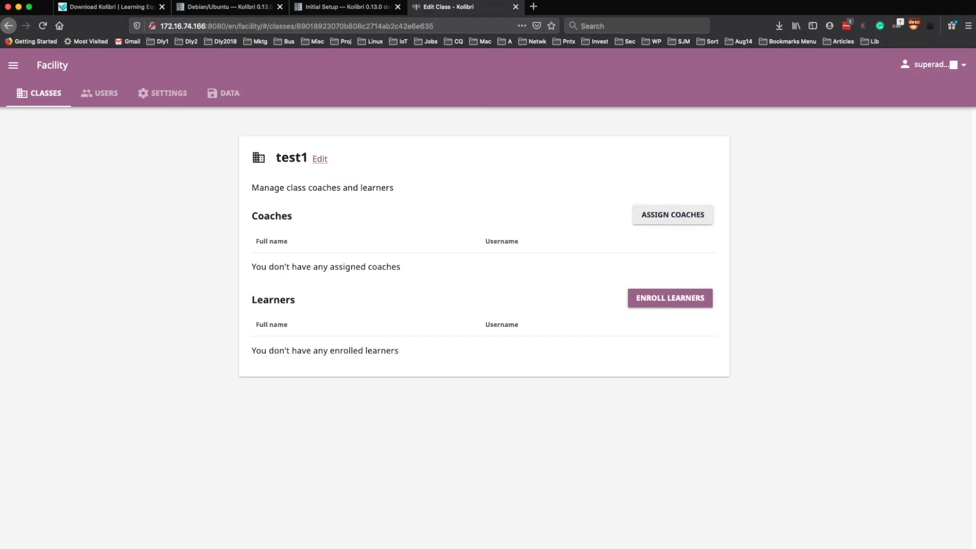
{"action": "left_click", "coordinate": [673, 215]}
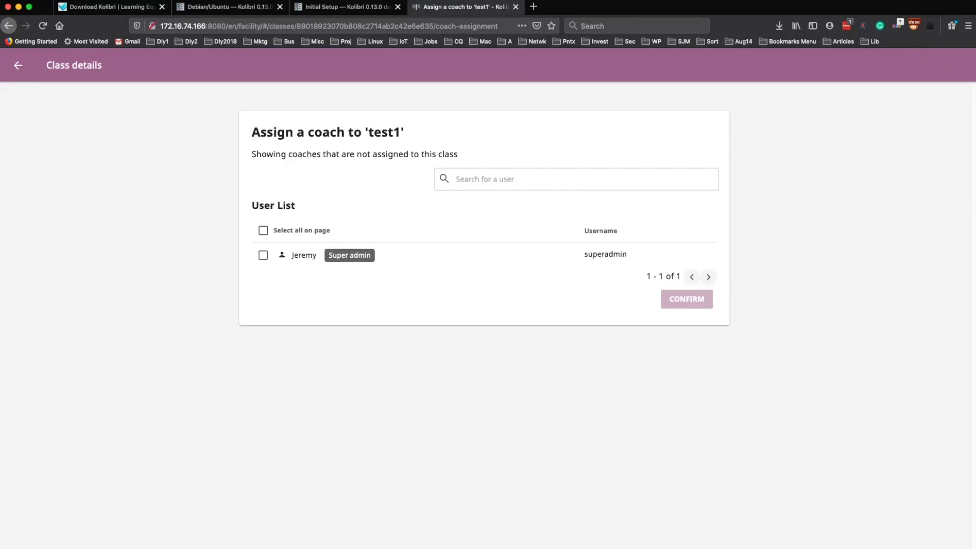
{"action": "left_click", "coordinate": [263, 255]}
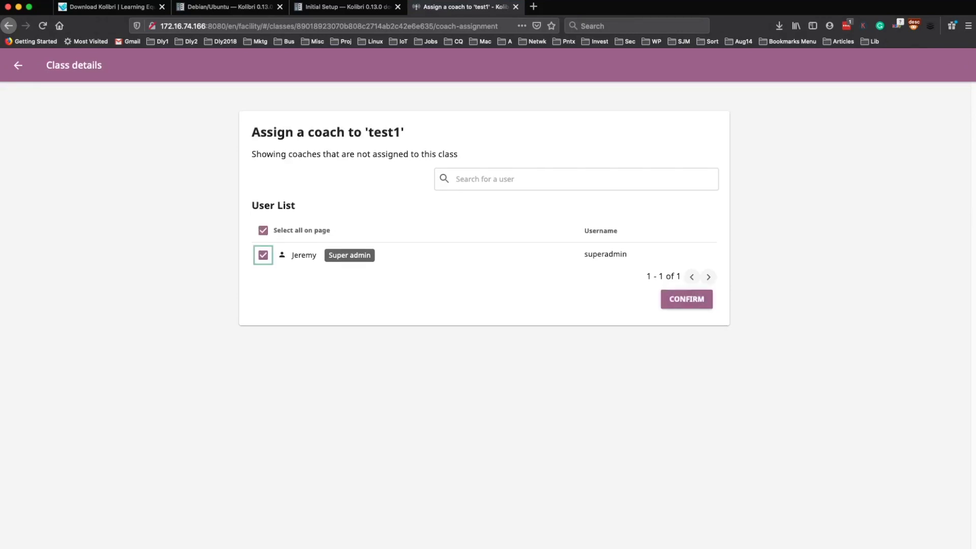
{"action": "left_click", "coordinate": [686, 299]}
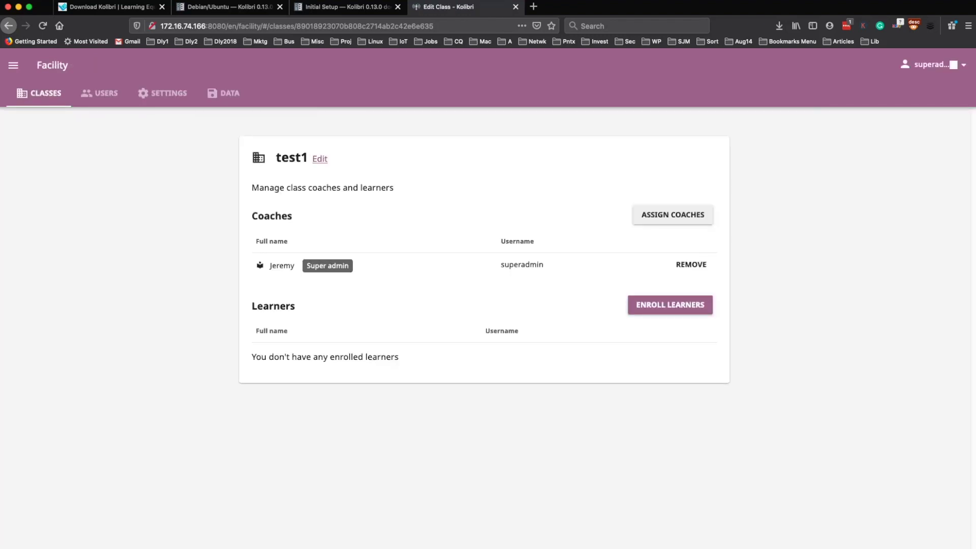
- Skip enrolling learners in test1 and head for the Coach area via the navigation menu
{"action": "left_click", "coordinate": [670, 305]}
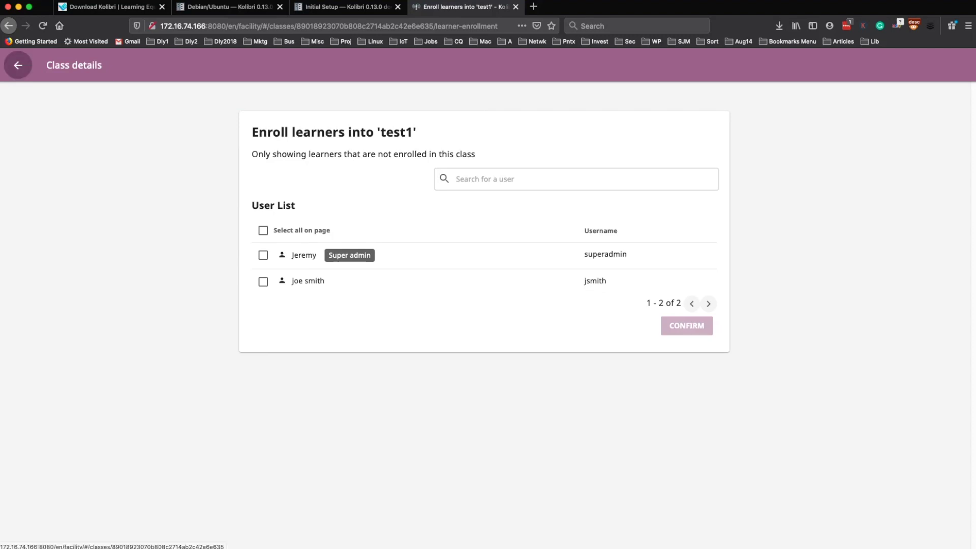
{"action": "left_click", "coordinate": [18, 65]}
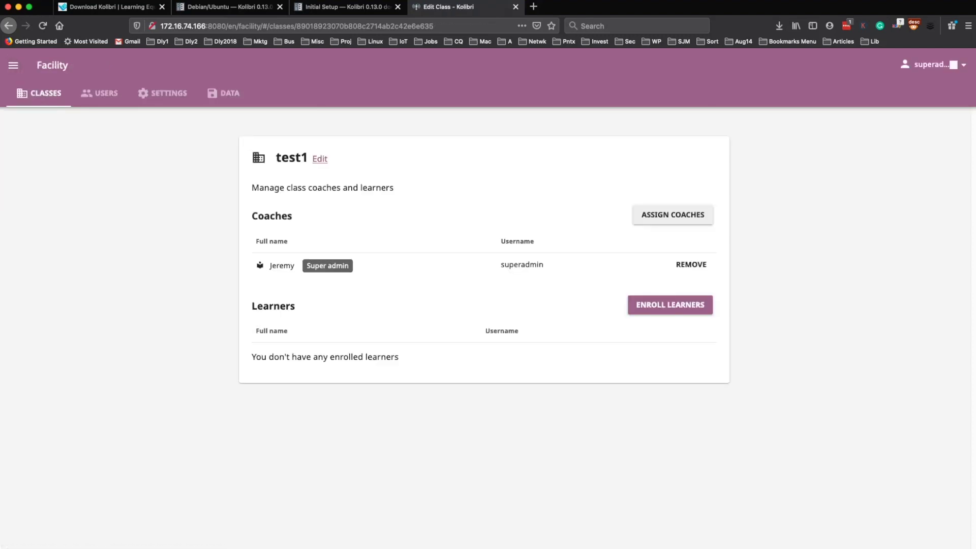
{"action": "left_click", "coordinate": [13, 65]}
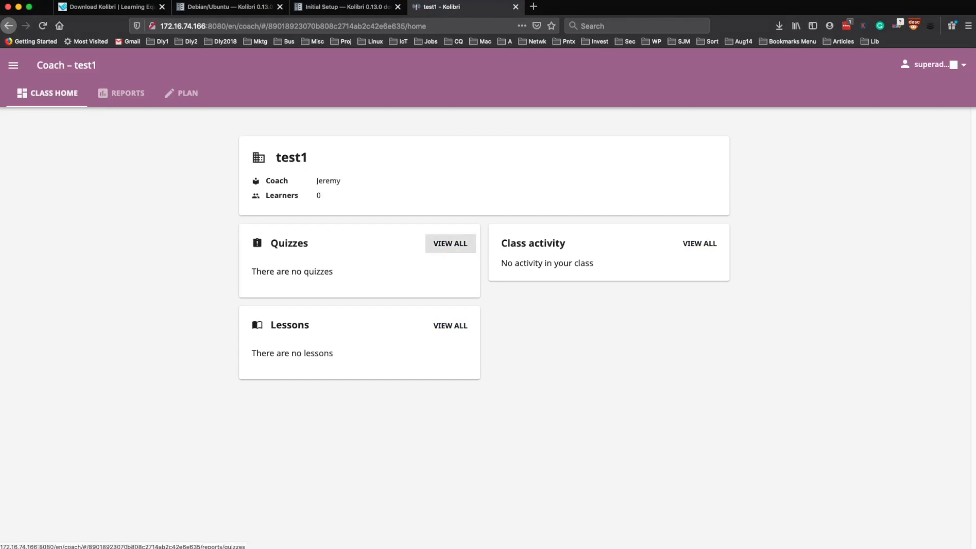
- Glance at quiz reports, then create Lesson1 described as 'some description'
{"action": "left_click", "coordinate": [450, 244]}
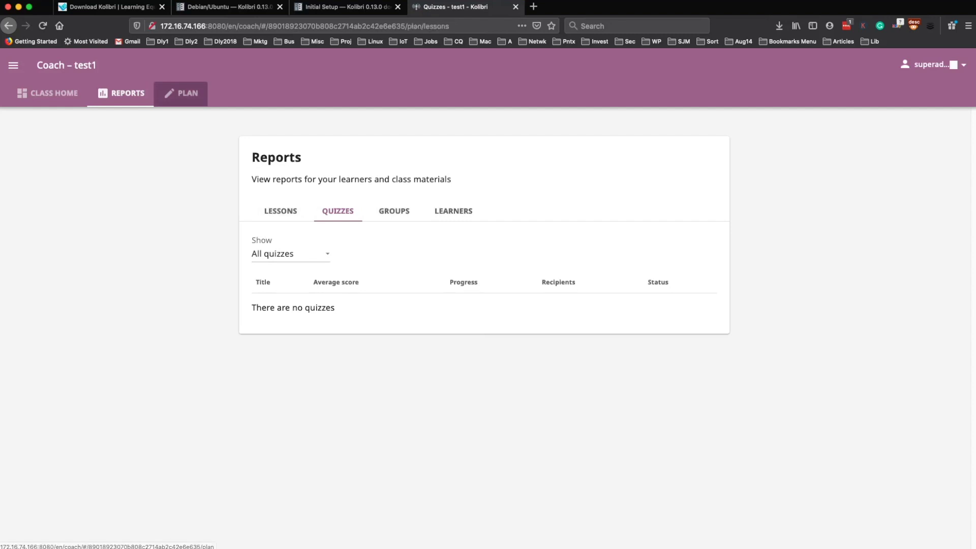
{"action": "left_click", "coordinate": [181, 93]}
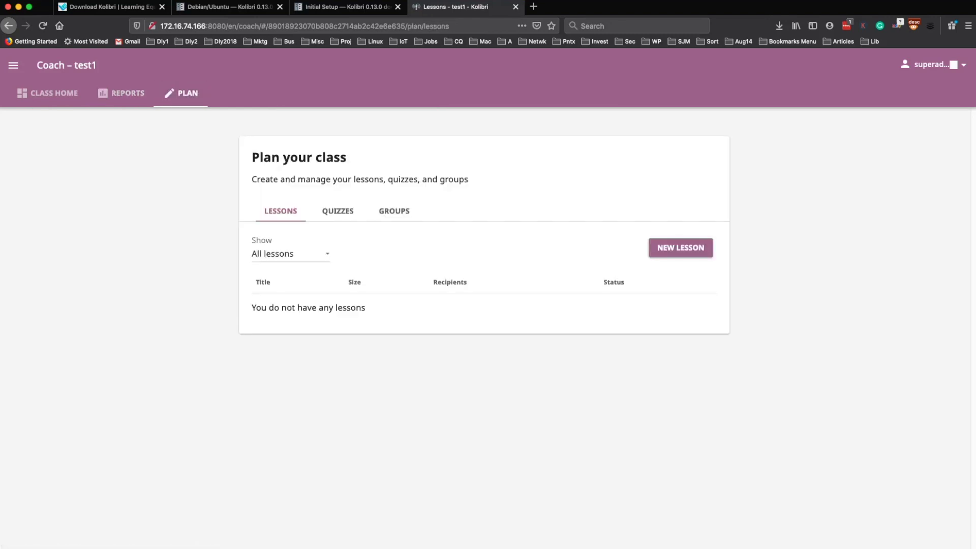
{"action": "left_click", "coordinate": [681, 247]}
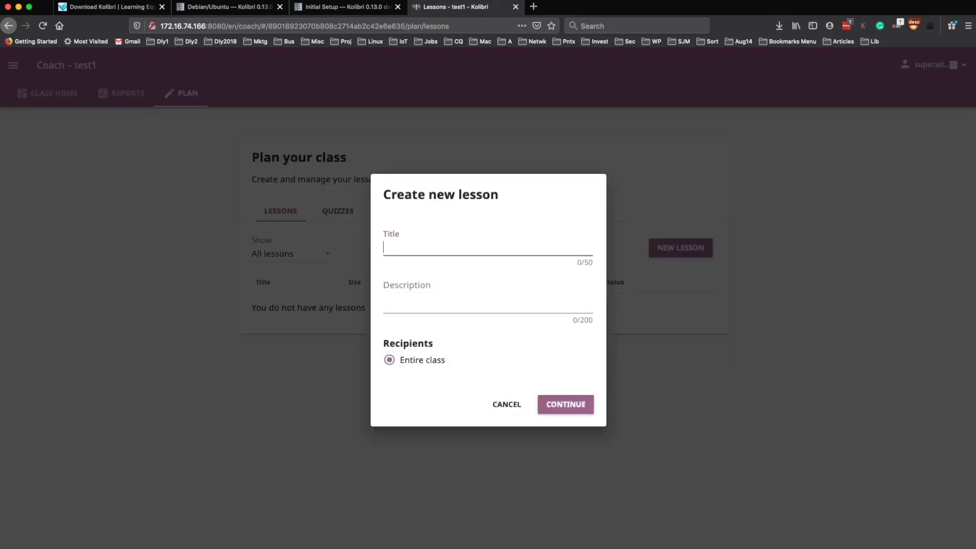
{"action": "type", "text": "Lesson1"}
{"action": "left_click", "coordinate": [385, 283]}
{"action": "type", "text": "some desc"}
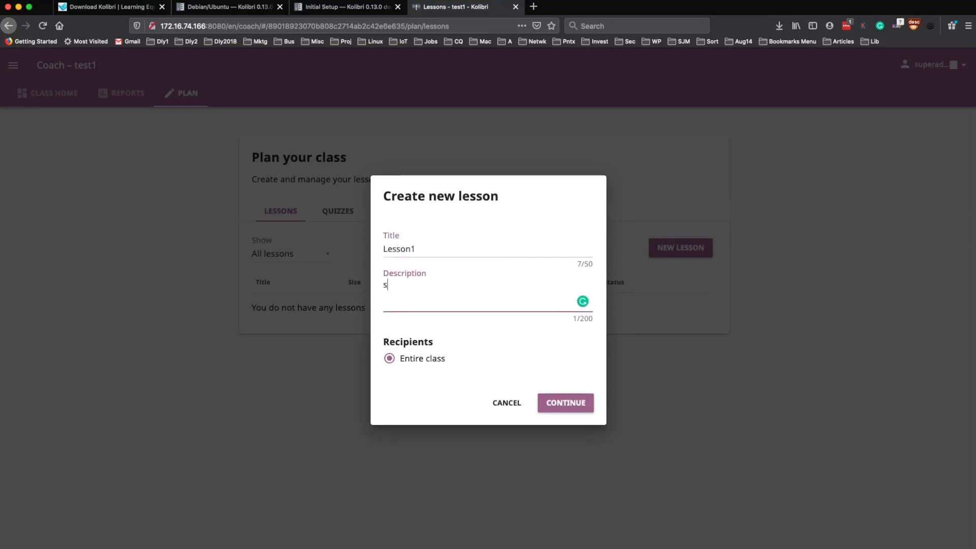
{"action": "type", "text": "ription"}
{"action": "key", "text": "Return"}
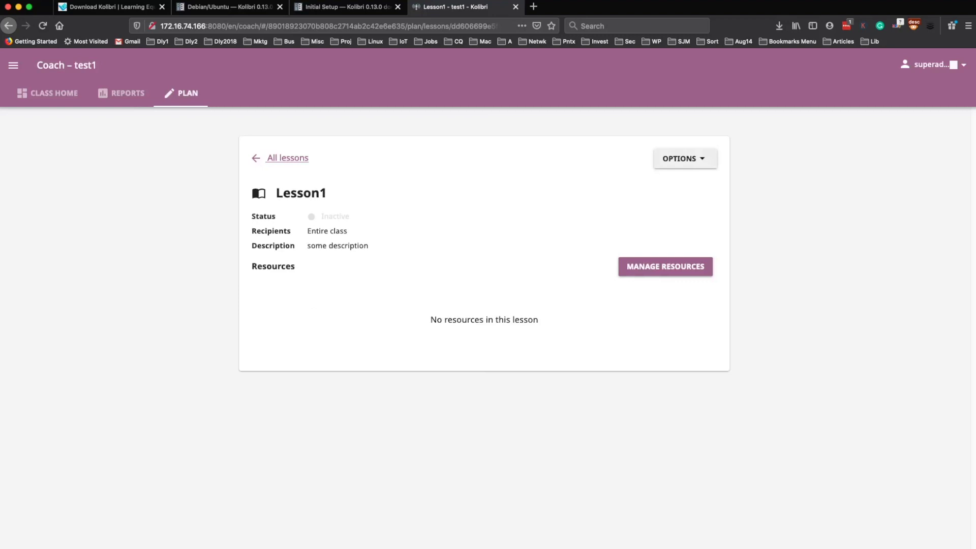
- Open Lesson1's Edit details and save them unchanged, leaving it inactive
{"action": "left_click", "coordinate": [684, 158]}
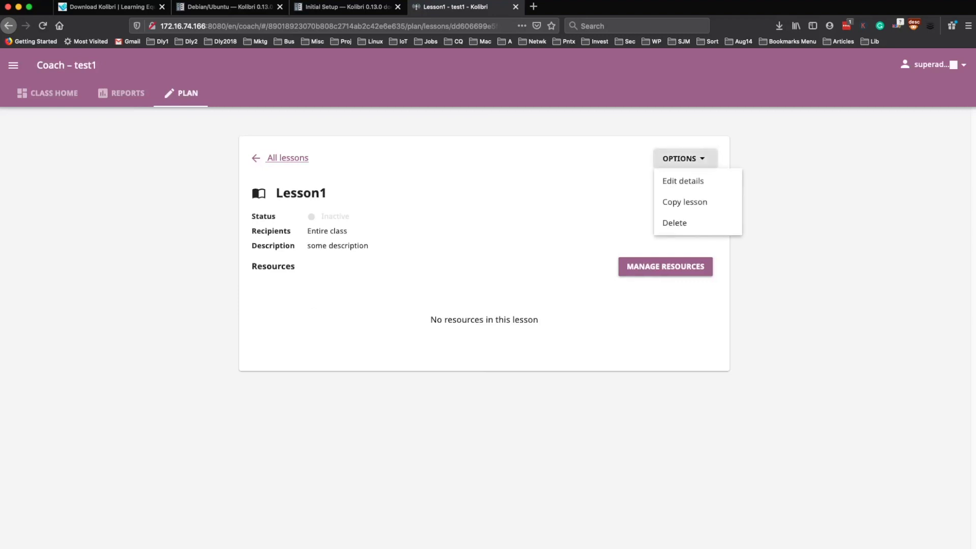
{"action": "left_click", "coordinate": [682, 181]}
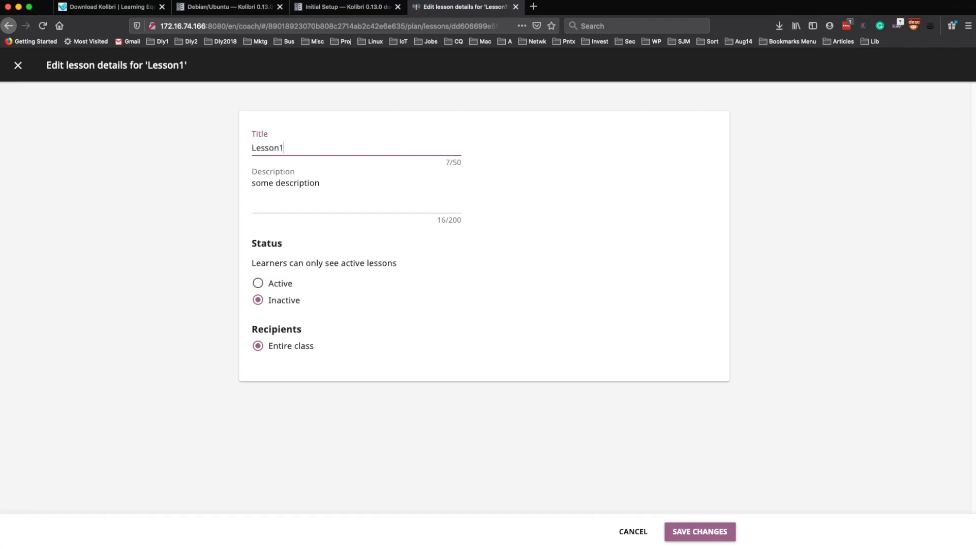
{"action": "key", "text": "Return"}
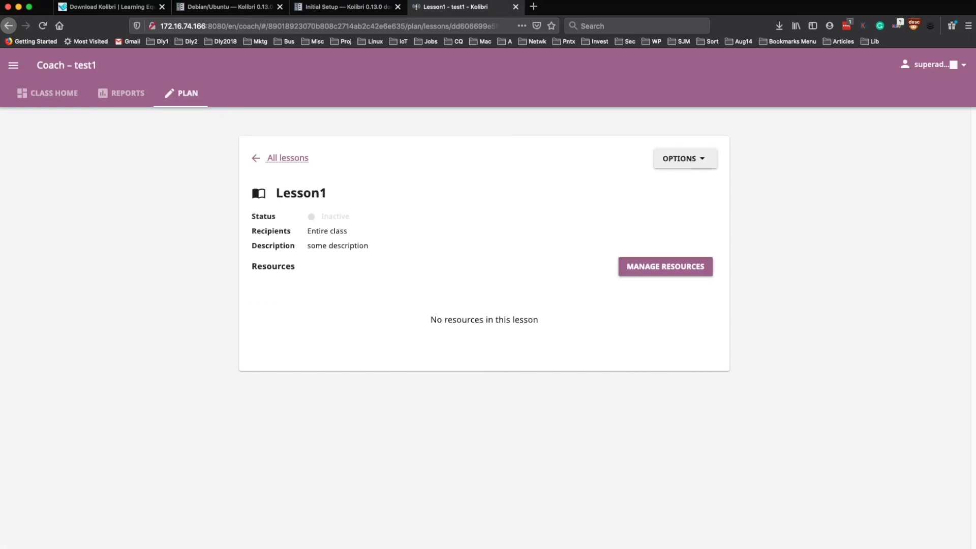
- Sign out of the super admin and sign in with the new learner's username
{"action": "left_click", "coordinate": [935, 64]}
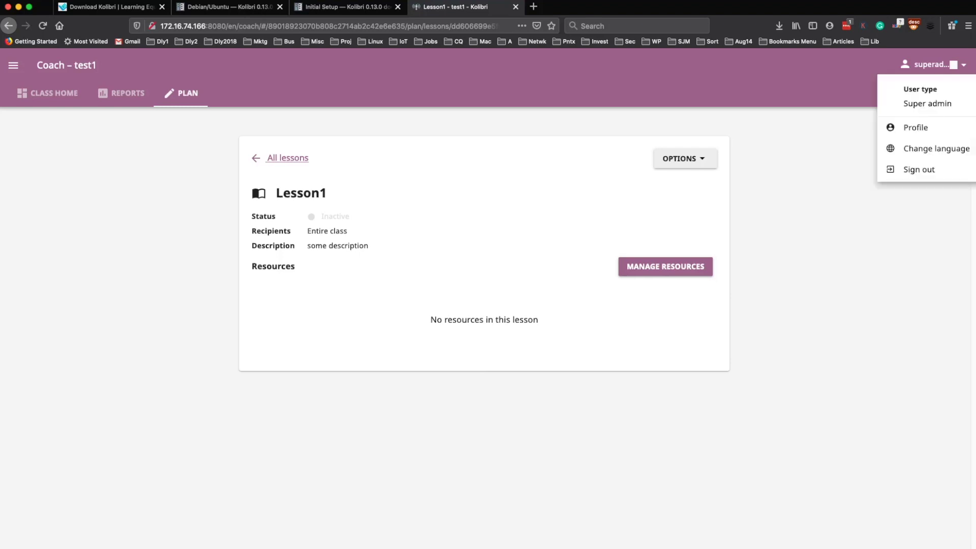
{"action": "left_click", "coordinate": [919, 169]}
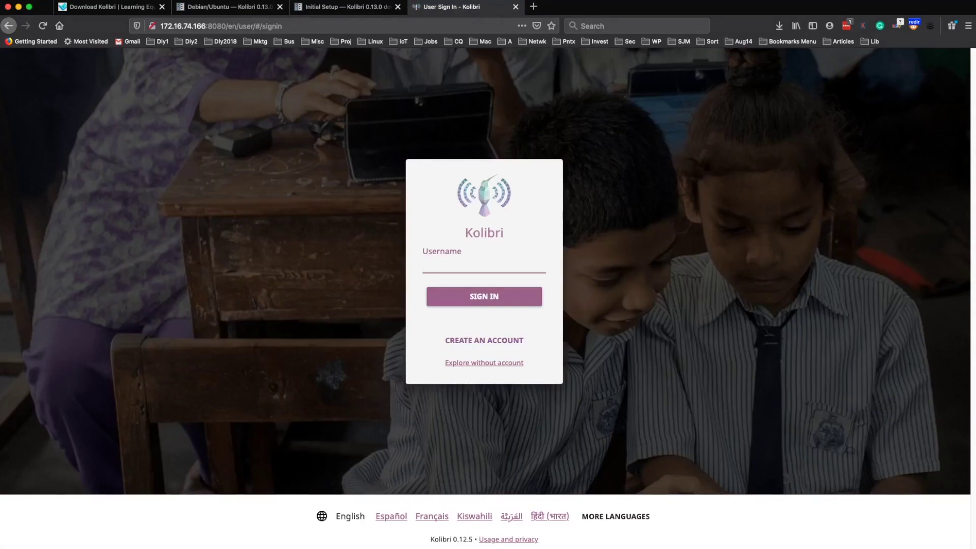
{"action": "type", "text": "jsmith"}
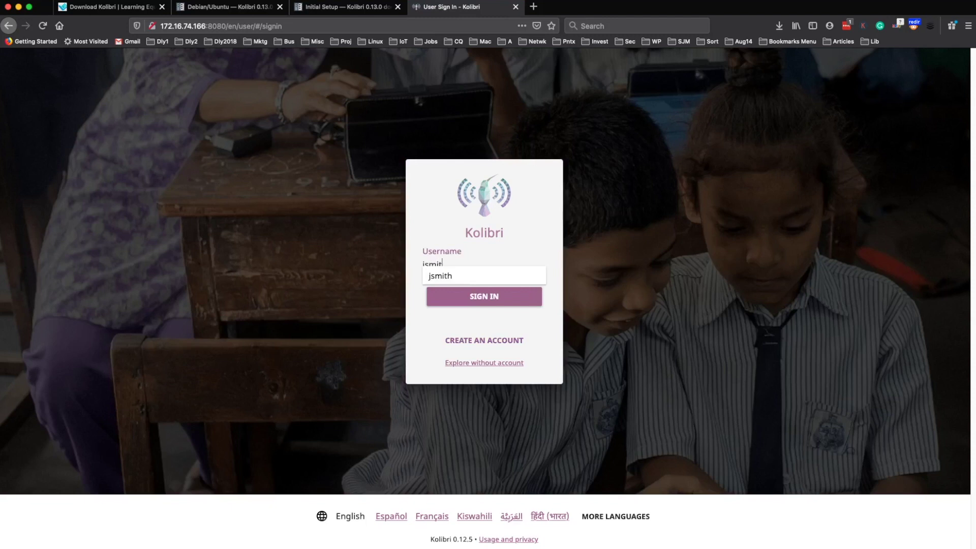
{"action": "key", "text": "Return"}
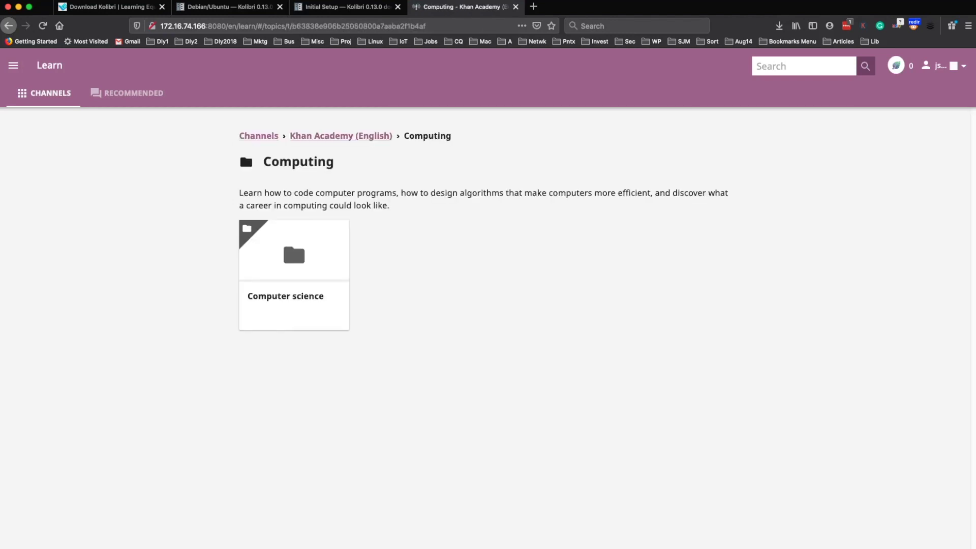
- Open Computer science > Journey into information theory and briefly play The Rosetta Stone video
{"action": "left_click", "coordinate": [291, 236]}
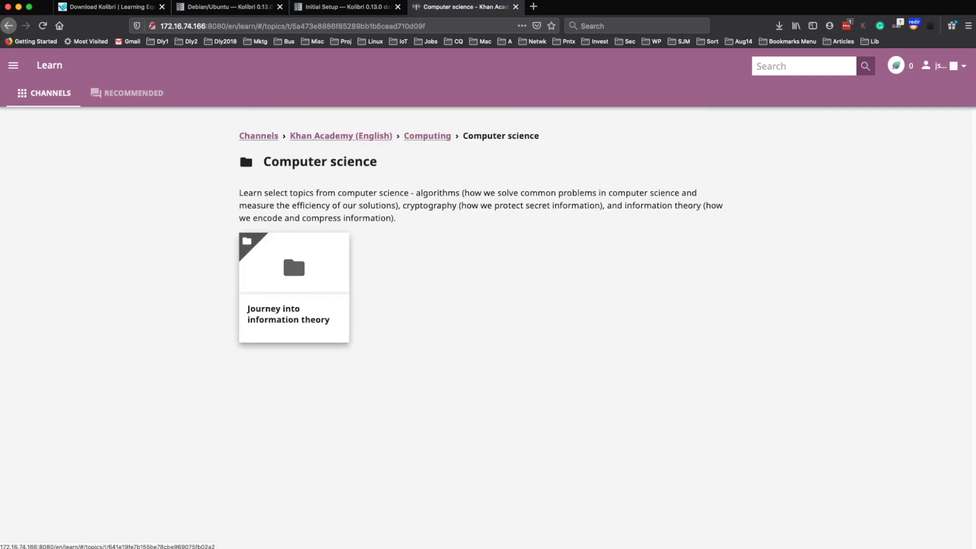
{"action": "left_click", "coordinate": [292, 236]}
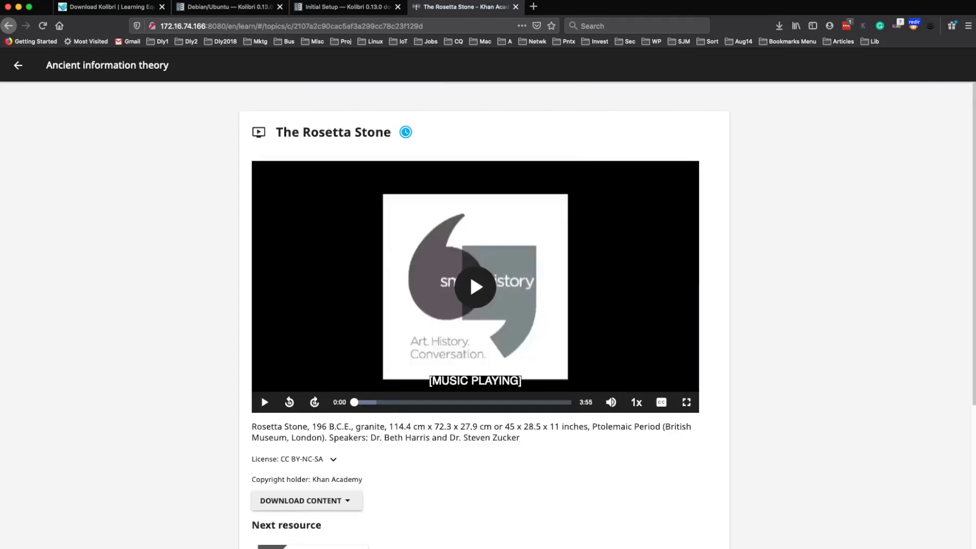
{"action": "key", "text": "space"}
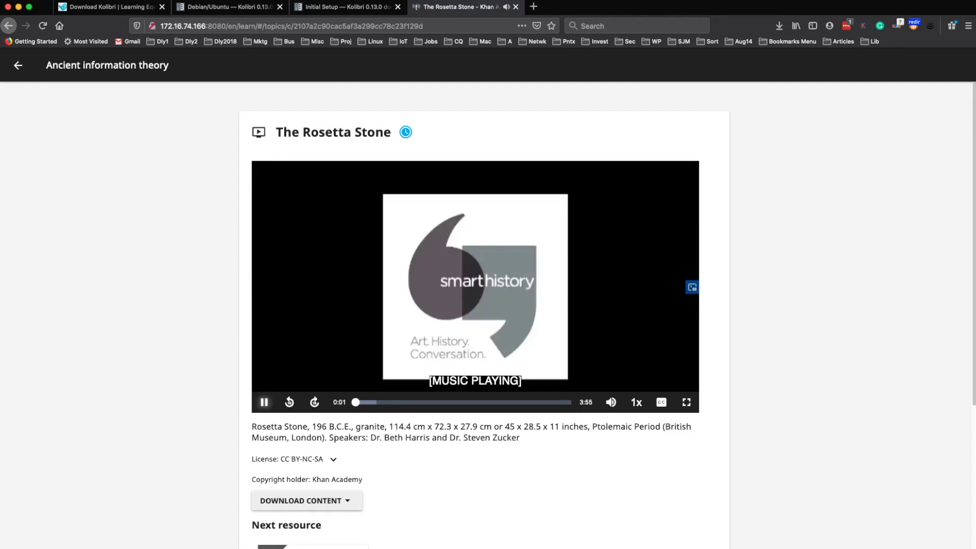
{"action": "key", "text": "space"}
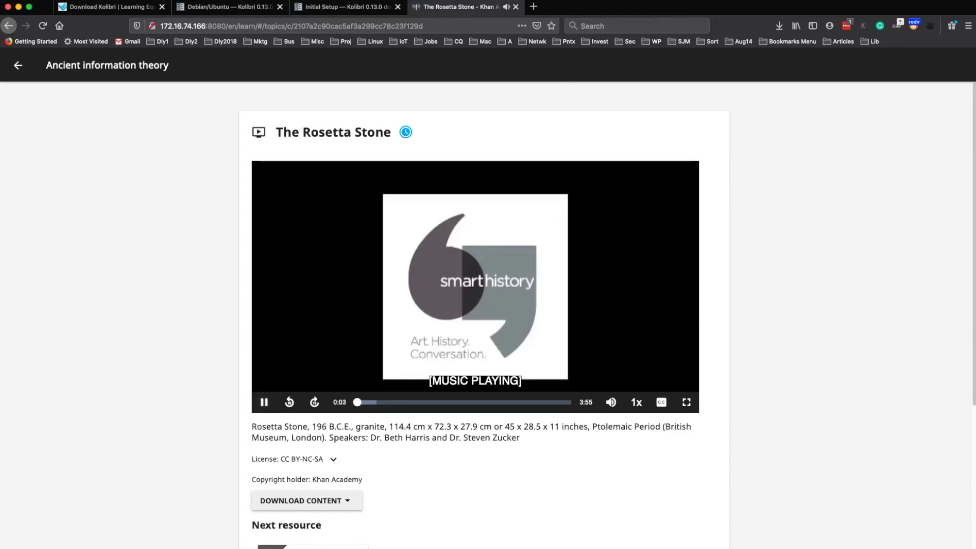
{"action": "scroll", "coordinate": [310, 367], "scroll_direction": "down", "scroll_amount": 4}
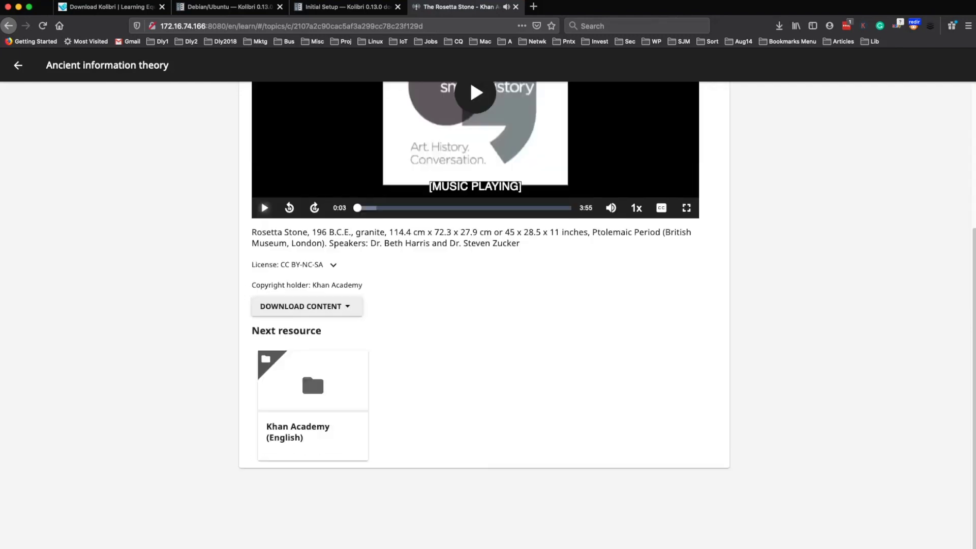
{"action": "scroll", "coordinate": [310, 367], "scroll_direction": "up", "scroll_amount": 4}
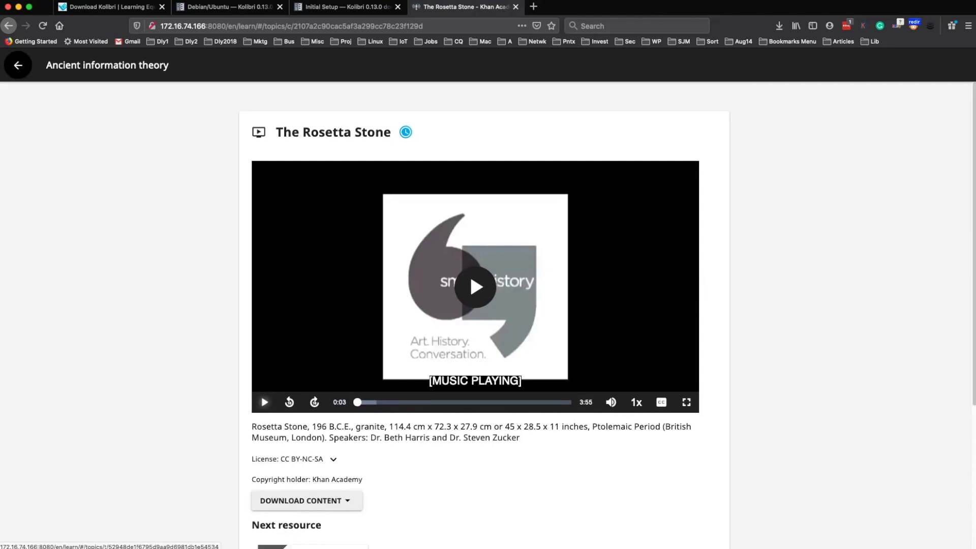
- Browse back to the channel, then Arts and humanities > World history > Beginnings - 600 BCE > Ancient Mesopotamia
{"action": "left_click", "coordinate": [18, 65]}
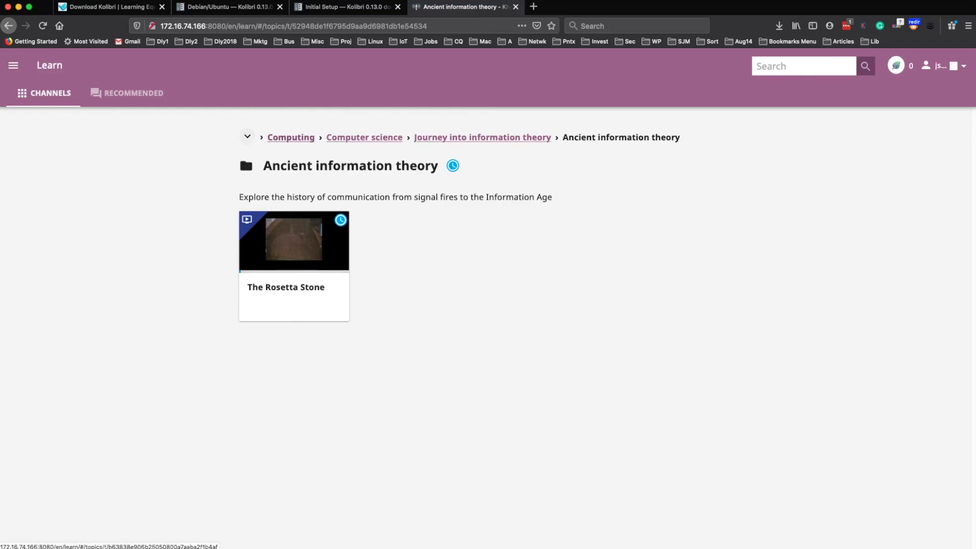
{"action": "left_click", "coordinate": [291, 137]}
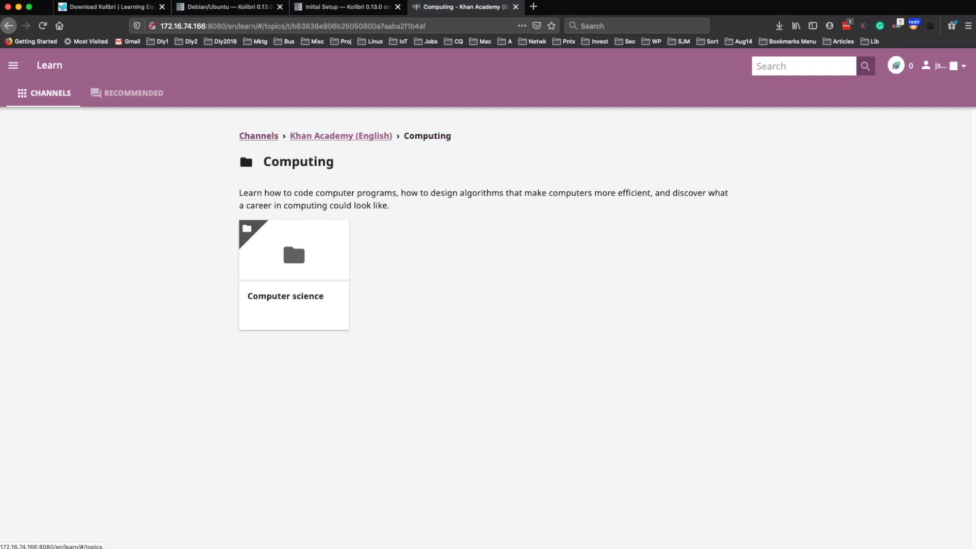
{"action": "left_click", "coordinate": [340, 135]}
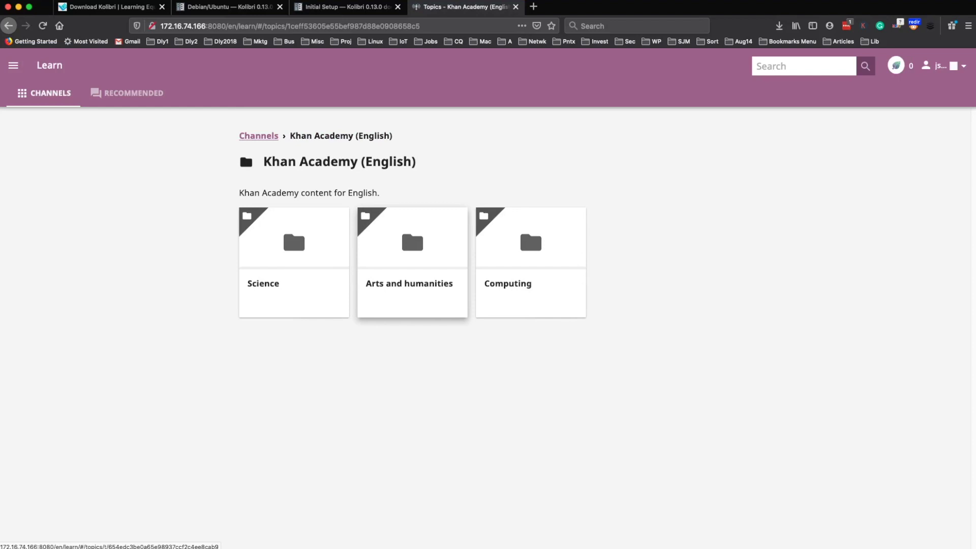
{"action": "left_click", "coordinate": [410, 236]}
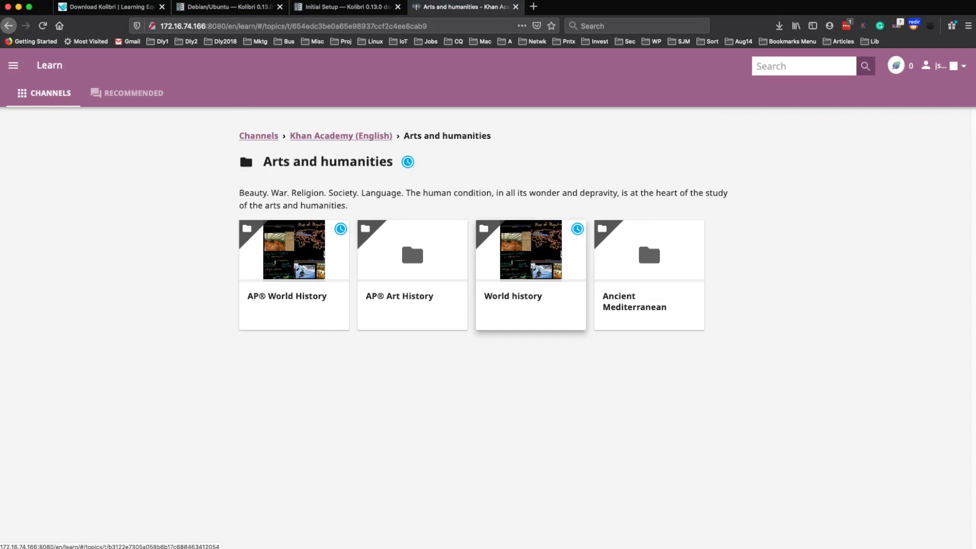
{"action": "left_click", "coordinate": [530, 264]}
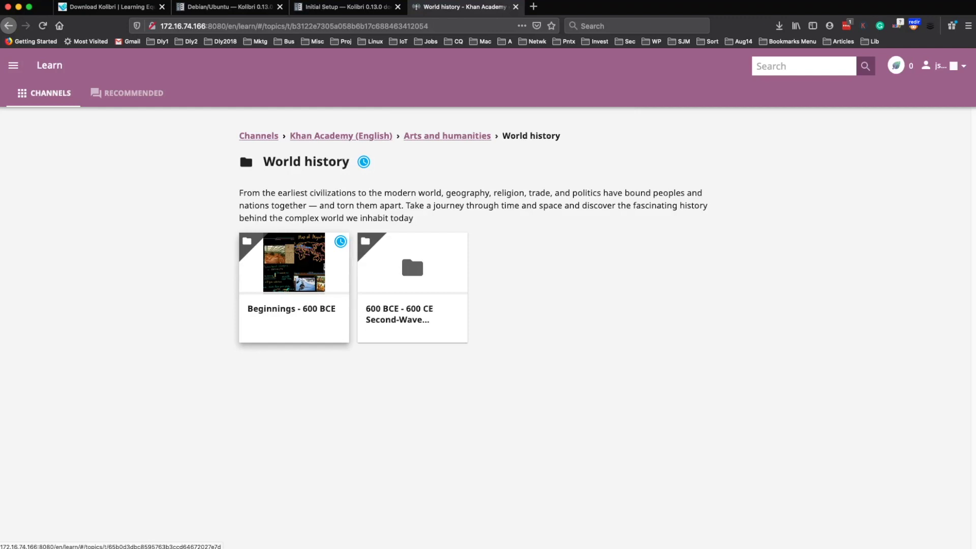
{"action": "left_click", "coordinate": [294, 264]}
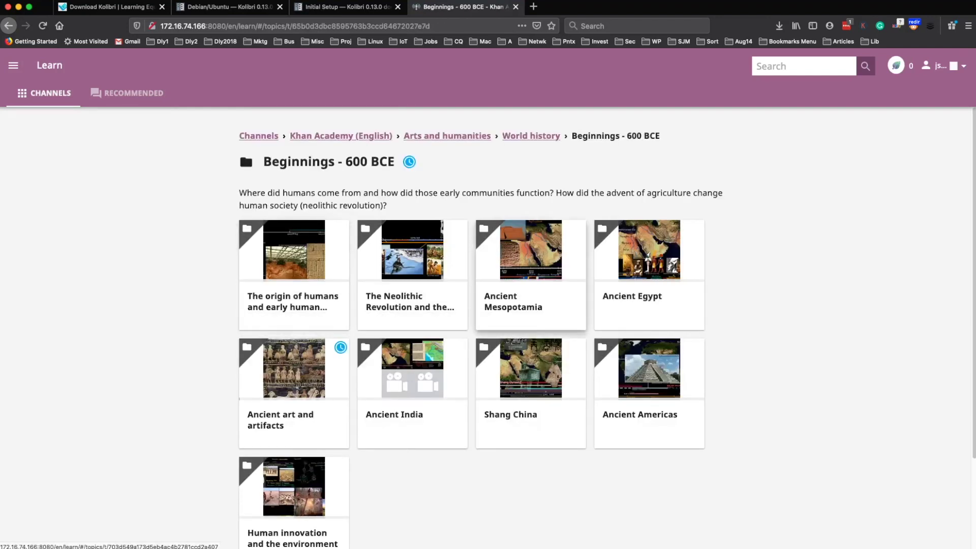
{"action": "left_click", "coordinate": [531, 264]}
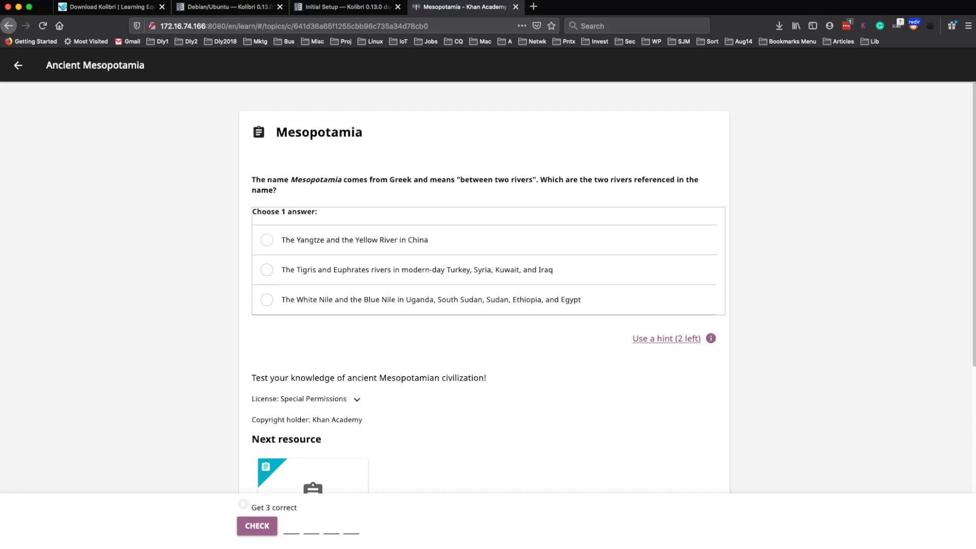
- Pick Tigris and Euphrates, use one hint, check it, advance to the next question, then go back
{"action": "left_click", "coordinate": [266, 270]}
{"action": "left_click", "coordinate": [666, 338]}
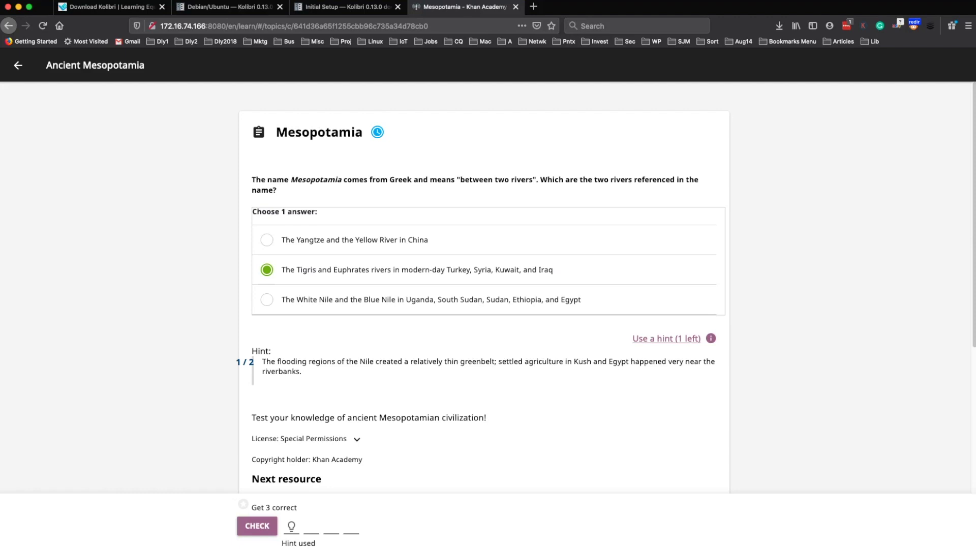
{"action": "scroll", "coordinate": [483, 284], "scroll_direction": "down", "scroll_amount": 5}
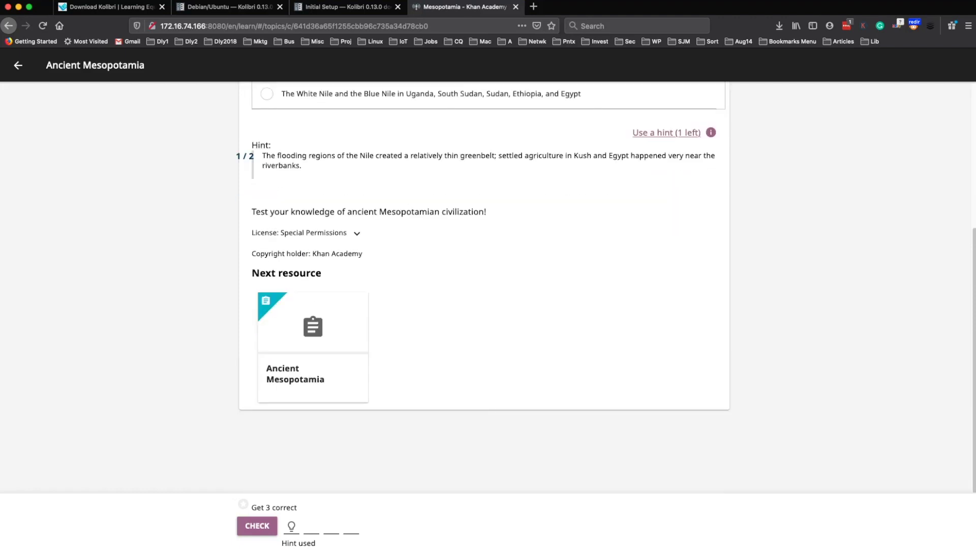
{"action": "left_click", "coordinate": [258, 526]}
{"action": "left_click", "coordinate": [255, 526]}
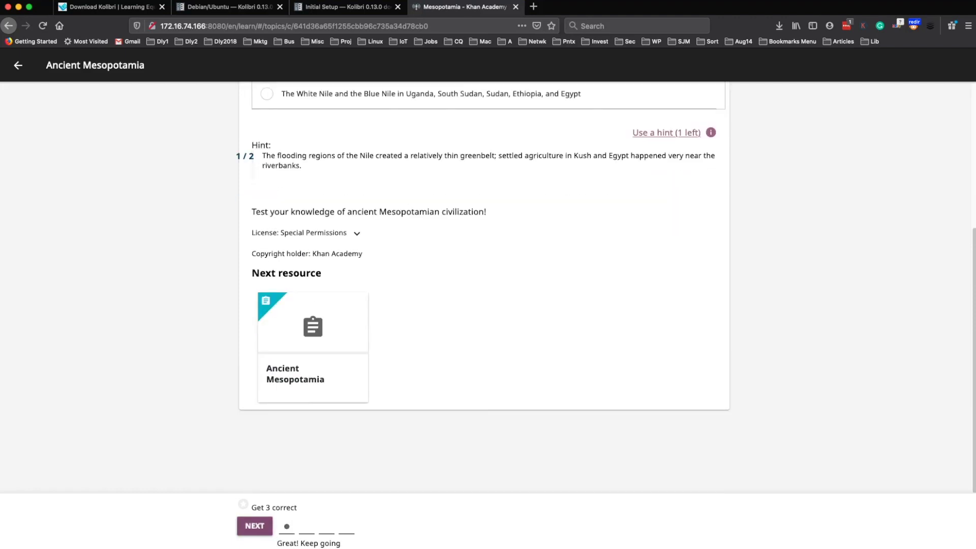
{"action": "scroll", "coordinate": [483, 284], "scroll_direction": "up", "scroll_amount": 3}
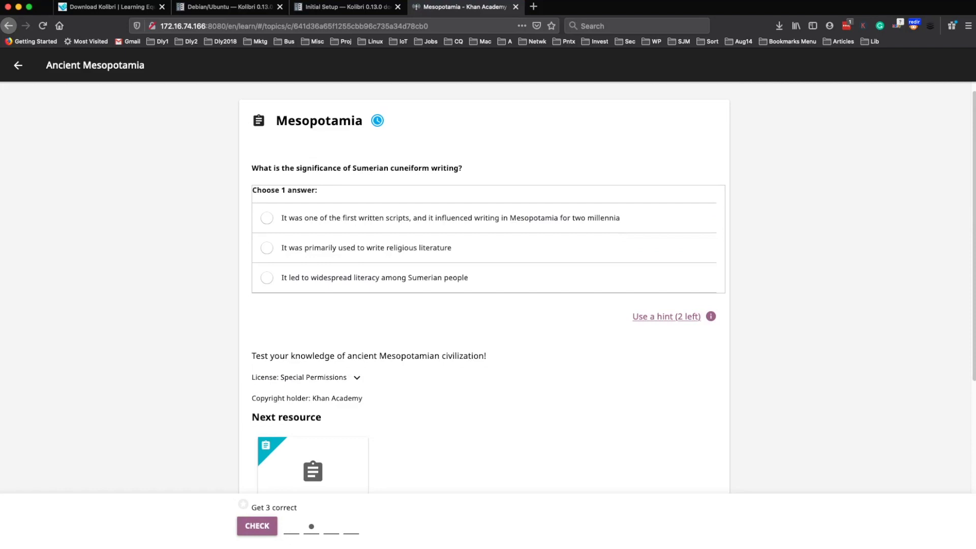
{"action": "left_click", "coordinate": [18, 65]}
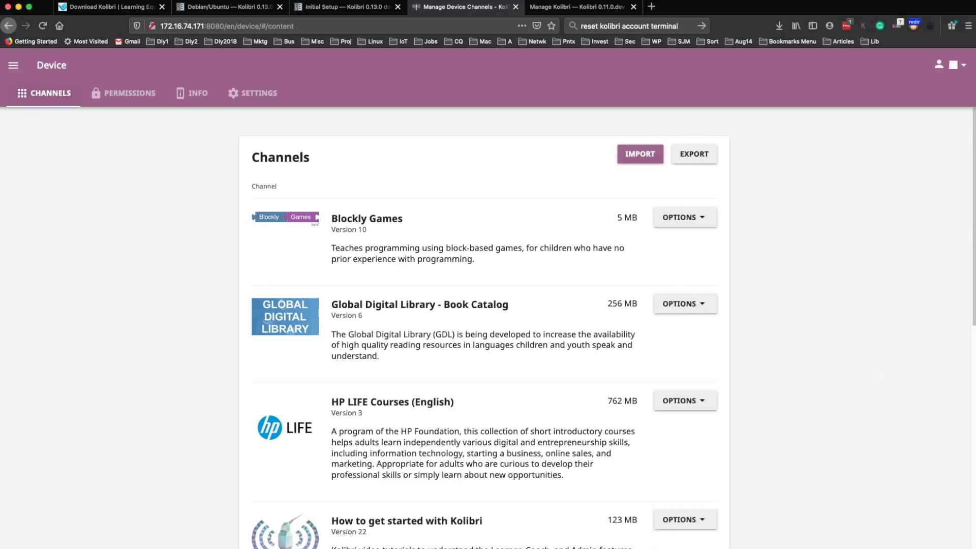
- Open the side navigation drawer from the Device Channels page
{"action": "left_click", "coordinate": [13, 65]}
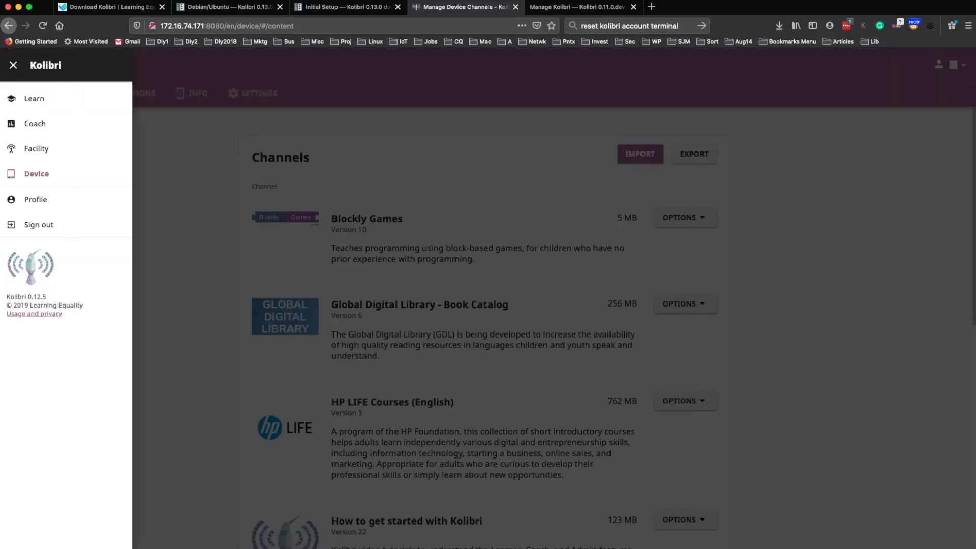
- Open Chapter 1 of OpenStax U.S. History from Learn > Open Stax > Humanities
{"action": "left_click", "coordinate": [34, 98]}
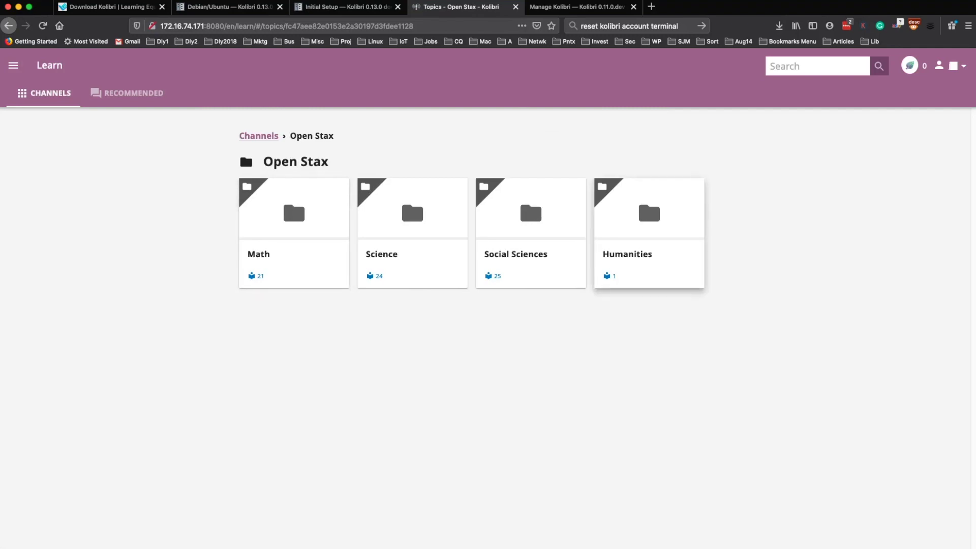
{"action": "left_click", "coordinate": [649, 219]}
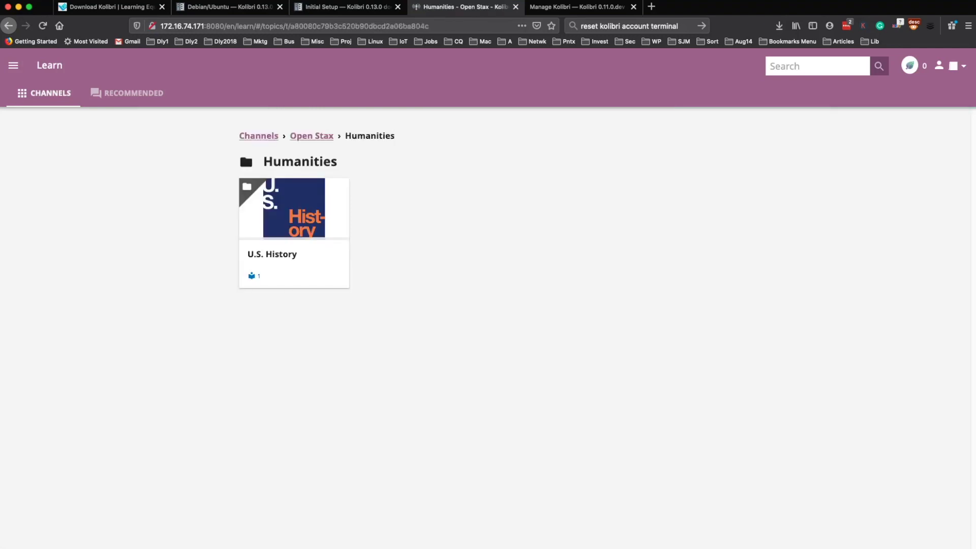
{"action": "left_click", "coordinate": [294, 233]}
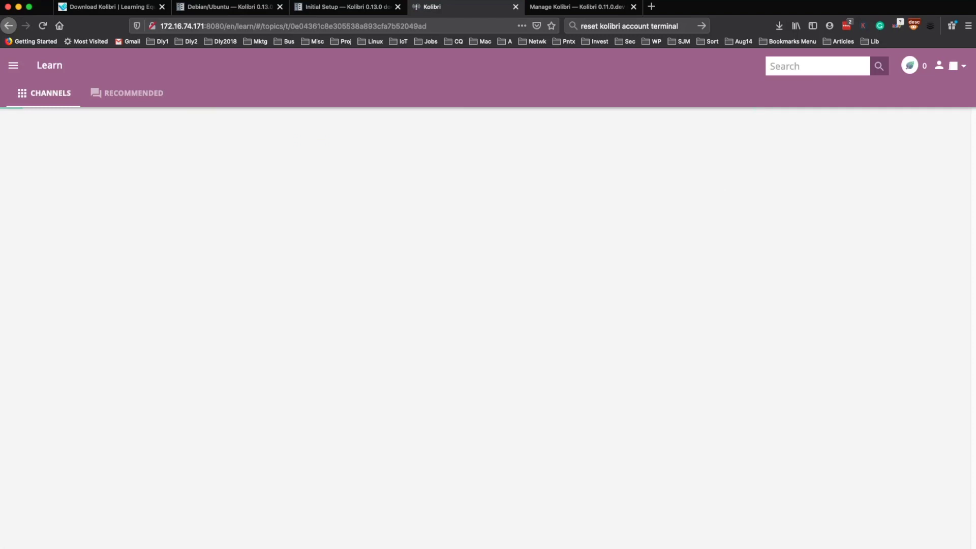
{"action": "left_click", "coordinate": [412, 304]}
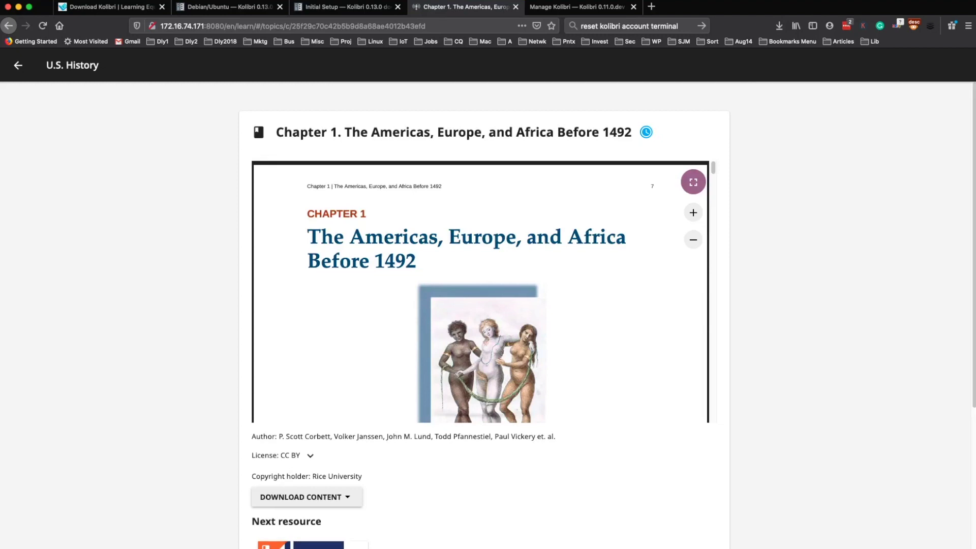
- Scroll through the opening pages of Chapter 1 in the PDF reader
{"action": "scroll", "coordinate": [480, 292], "scroll_direction": "down", "scroll_amount": 7}
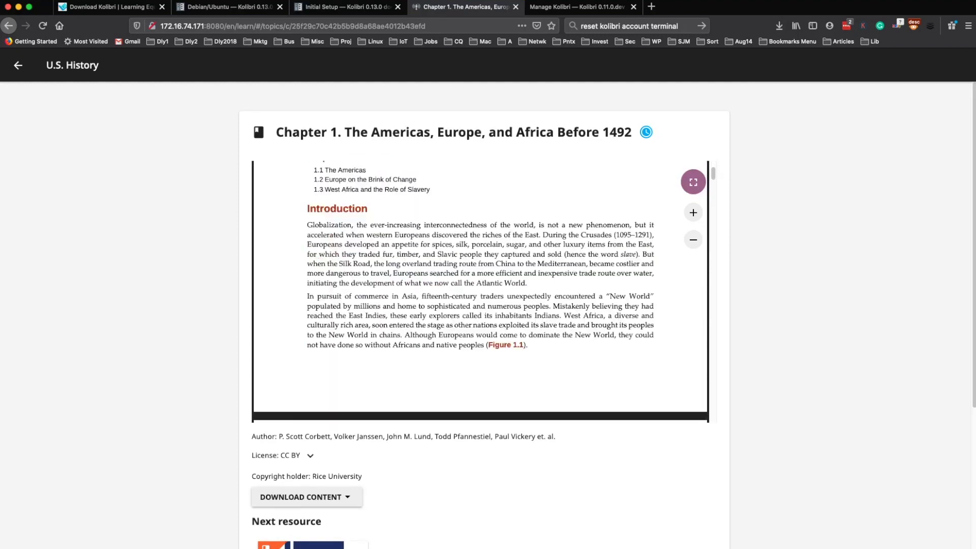
{"action": "scroll", "coordinate": [480, 292], "scroll_direction": "up", "scroll_amount": 4}
{"action": "scroll", "coordinate": [481, 292], "scroll_direction": "up", "scroll_amount": 3}
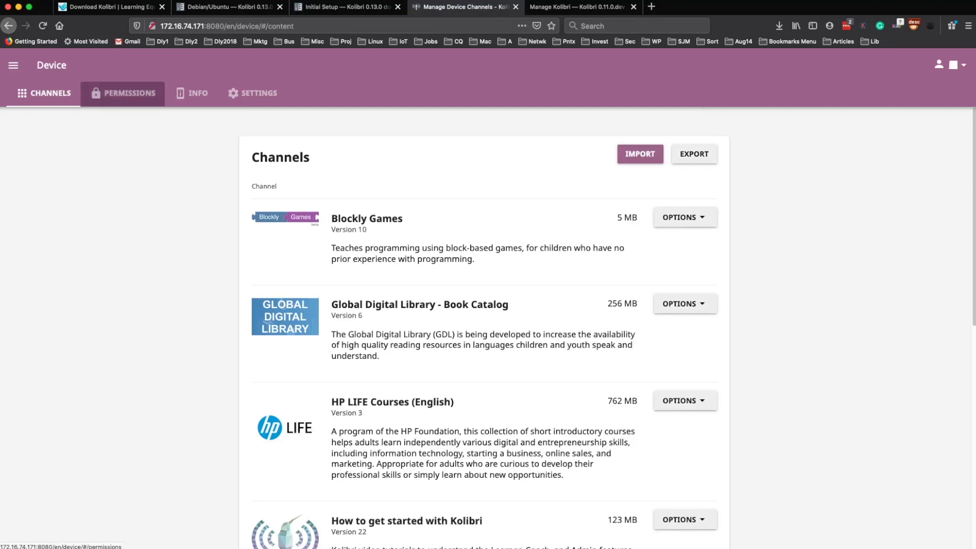
- Look over the device's Permissions and Settings pages
{"action": "left_click", "coordinate": [124, 93]}
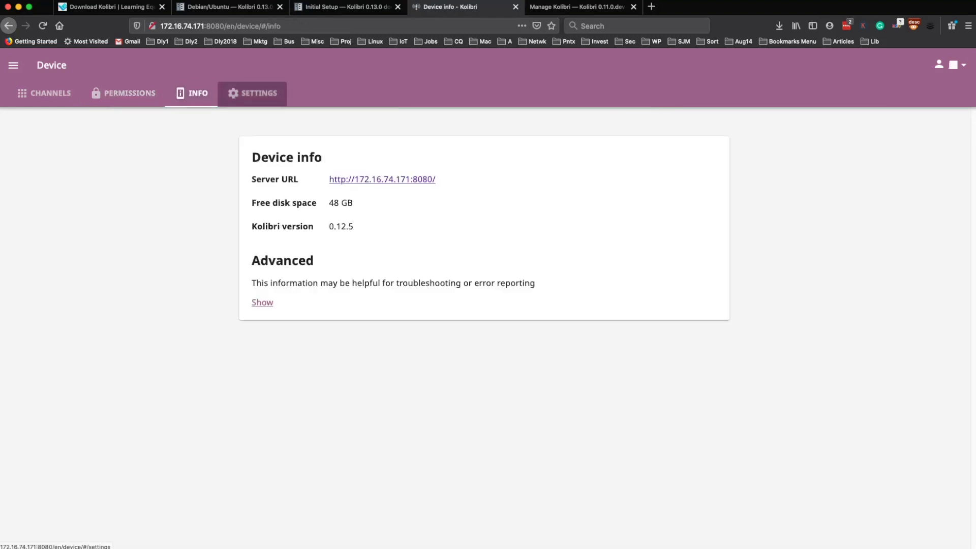
{"action": "left_click", "coordinate": [252, 93]}
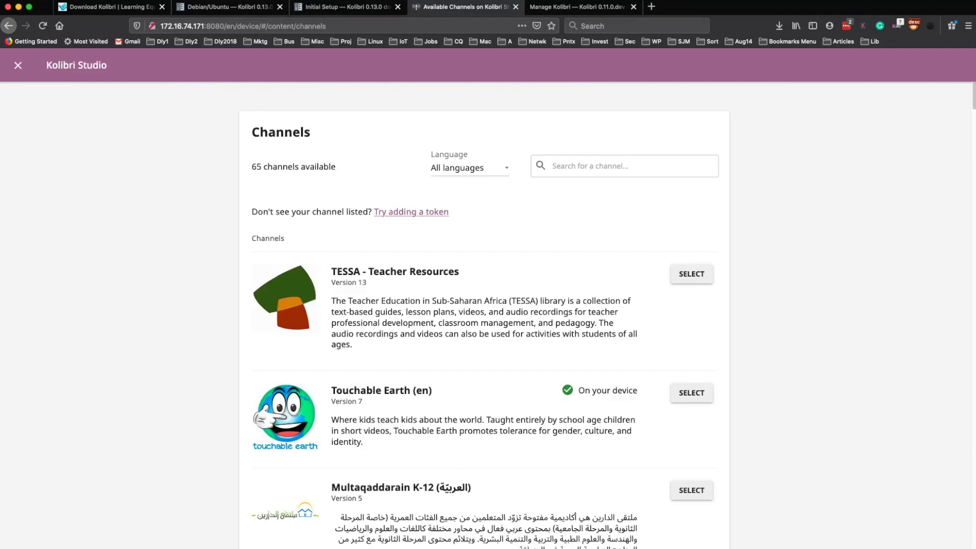
- Filter the Studio import list to English channels, browse them, and close the list
{"action": "left_click", "coordinate": [471, 168]}
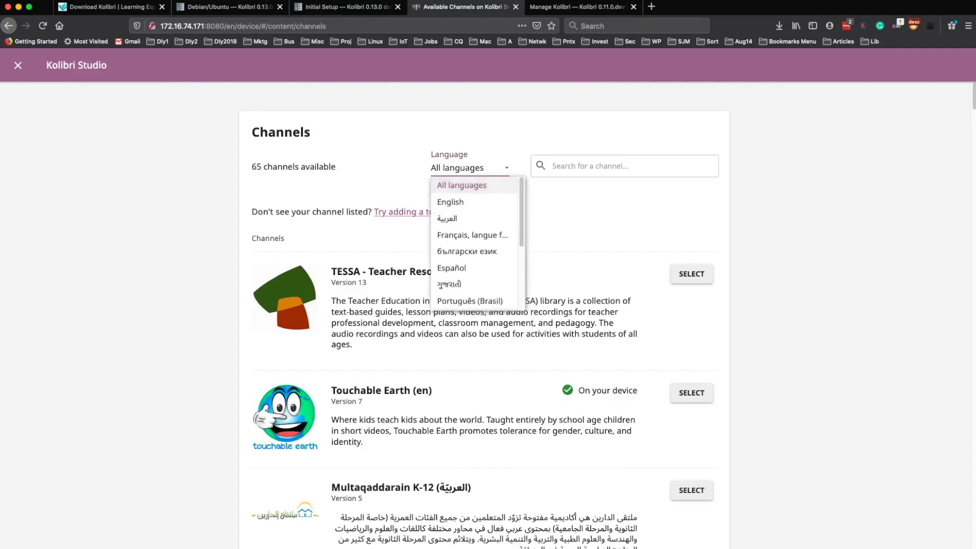
{"action": "left_click", "coordinate": [450, 202]}
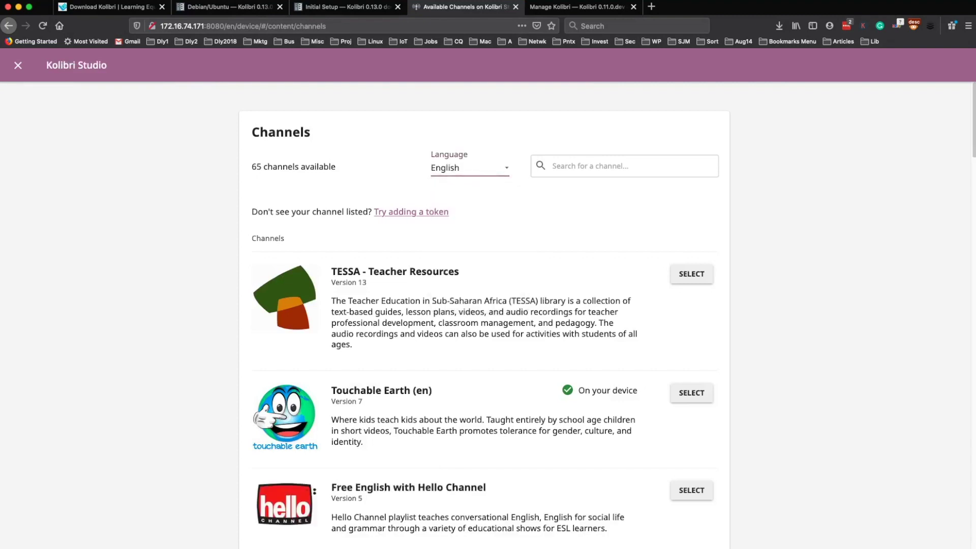
{"action": "scroll", "coordinate": [484, 316], "scroll_direction": "down", "scroll_amount": 20}
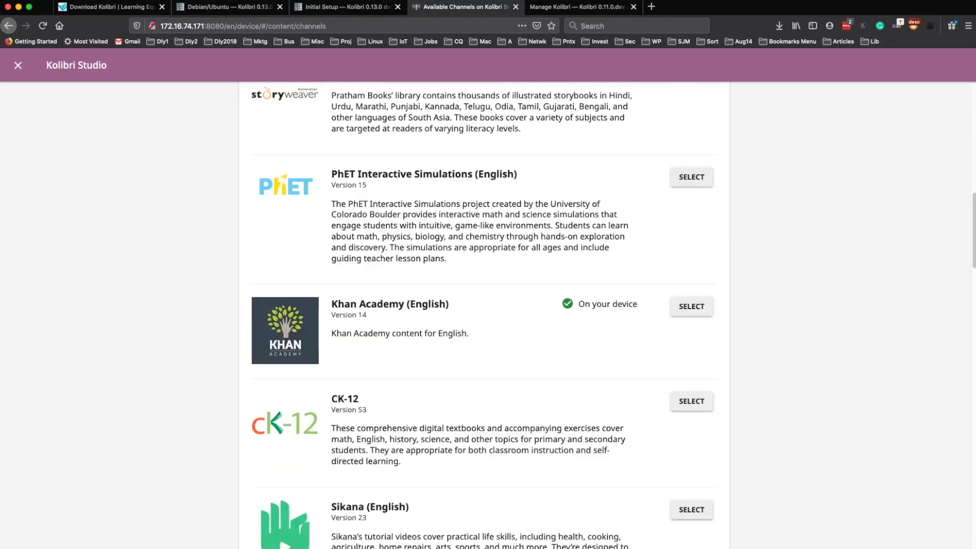
{"action": "scroll", "coordinate": [484, 315], "scroll_direction": "down", "scroll_amount": 8}
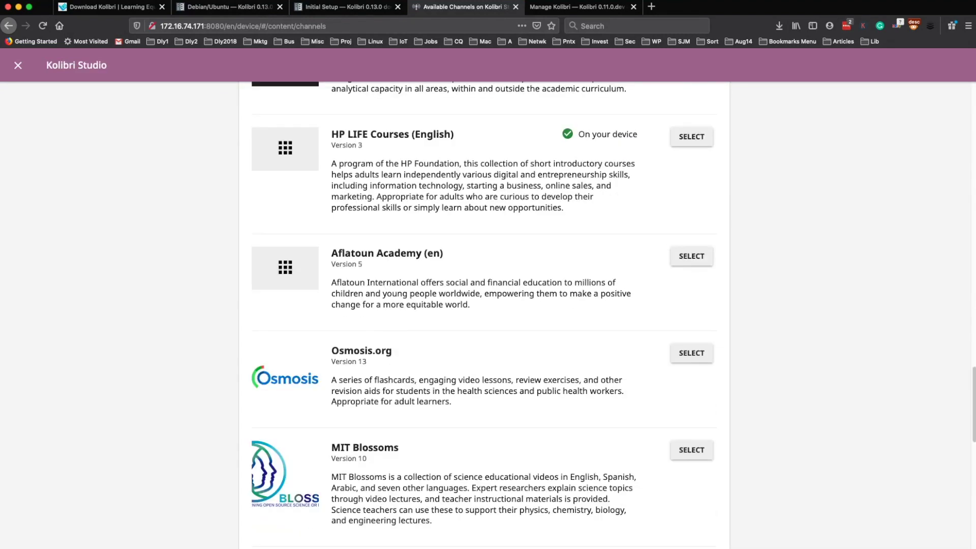
{"action": "scroll", "coordinate": [484, 315], "scroll_direction": "down", "scroll_amount": 15}
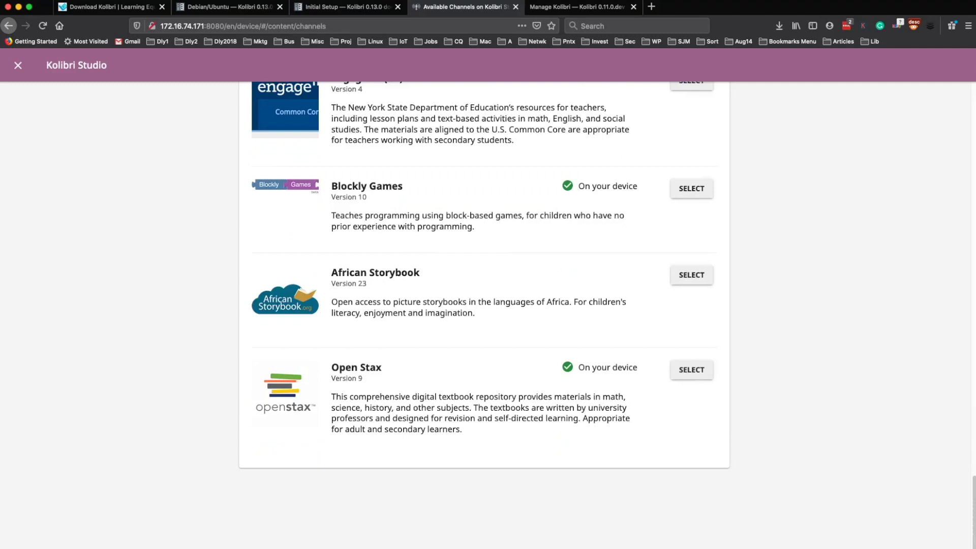
{"action": "scroll", "coordinate": [484, 315], "scroll_direction": "up", "scroll_amount": 6}
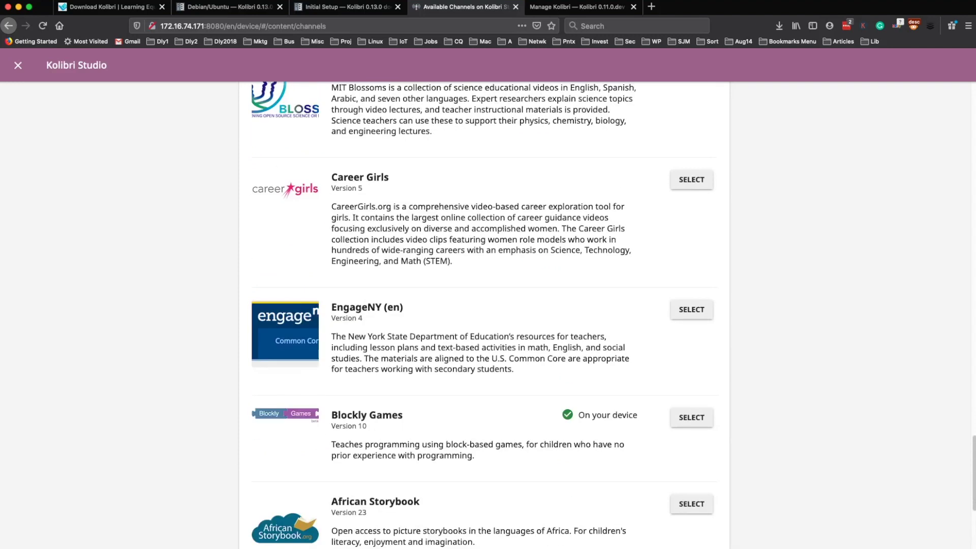
{"action": "scroll", "coordinate": [484, 315], "scroll_direction": "up", "scroll_amount": 7}
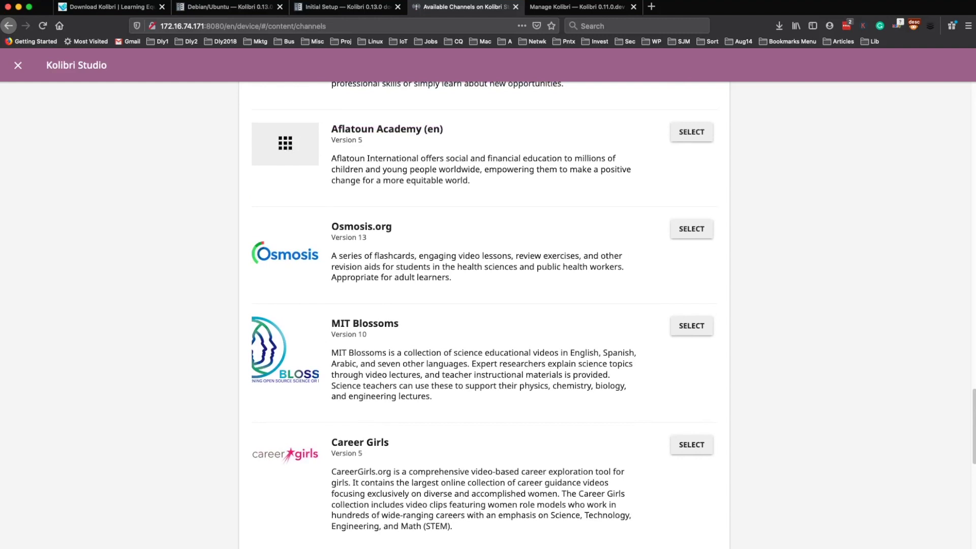
{"action": "scroll", "coordinate": [484, 316], "scroll_direction": "up", "scroll_amount": 9}
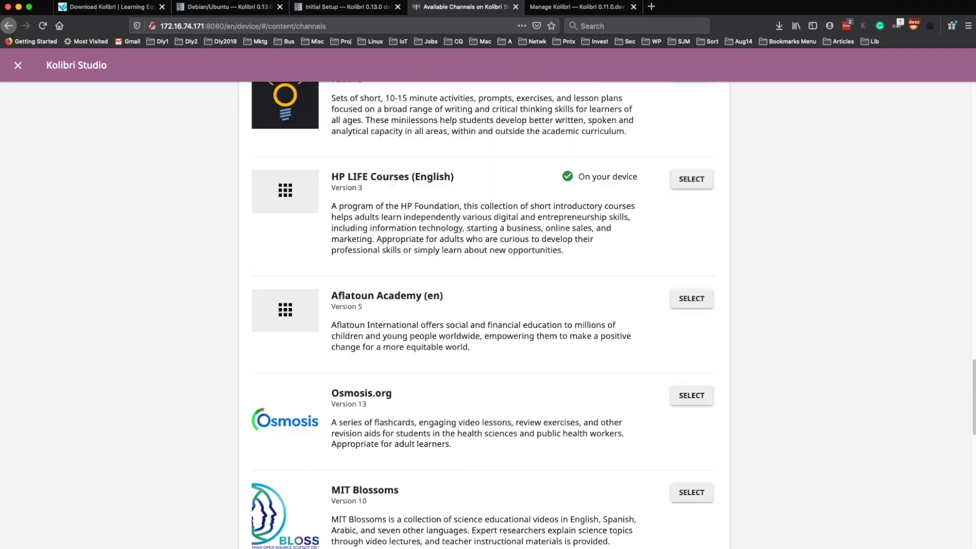
{"action": "scroll", "coordinate": [484, 315], "scroll_direction": "down", "scroll_amount": 8}
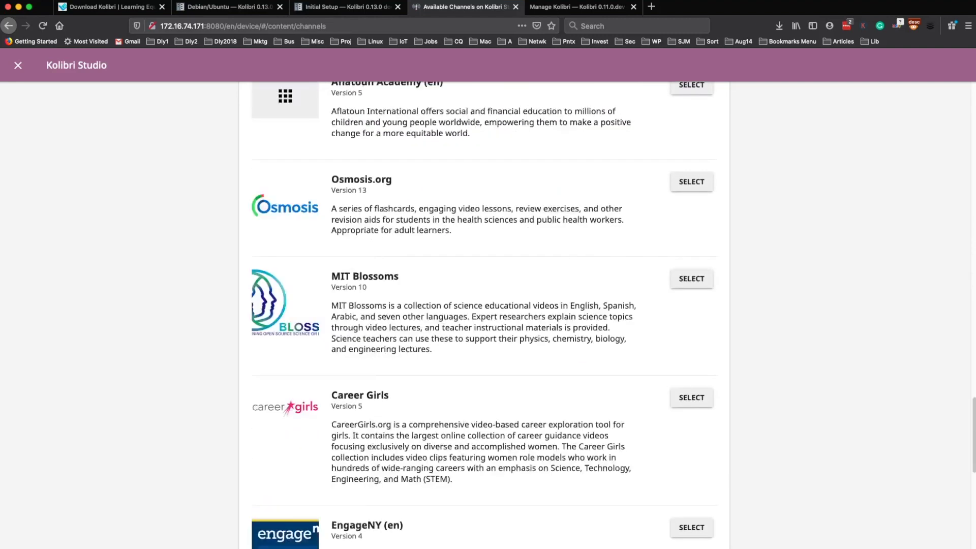
{"action": "scroll", "coordinate": [484, 315], "scroll_direction": "up", "scroll_amount": 20}
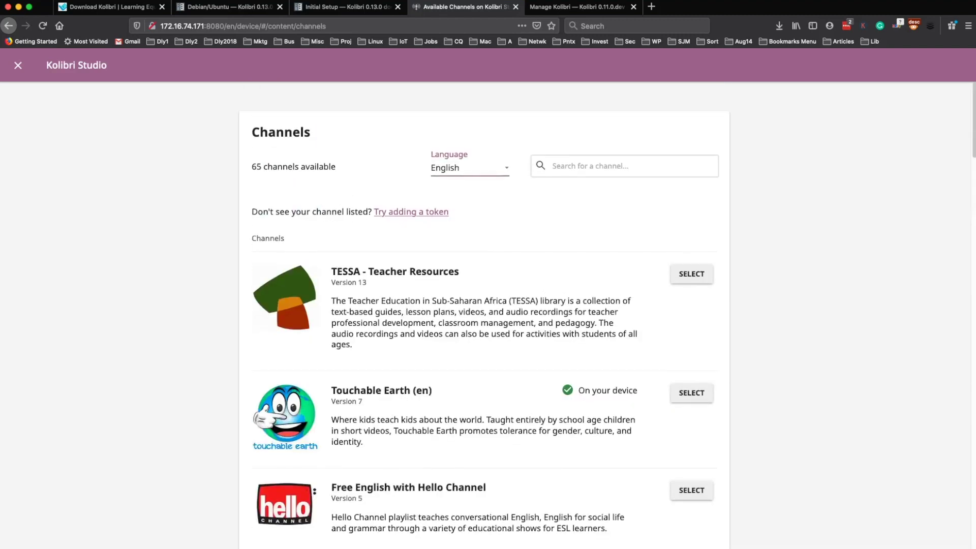
{"action": "left_click", "coordinate": [17, 65]}
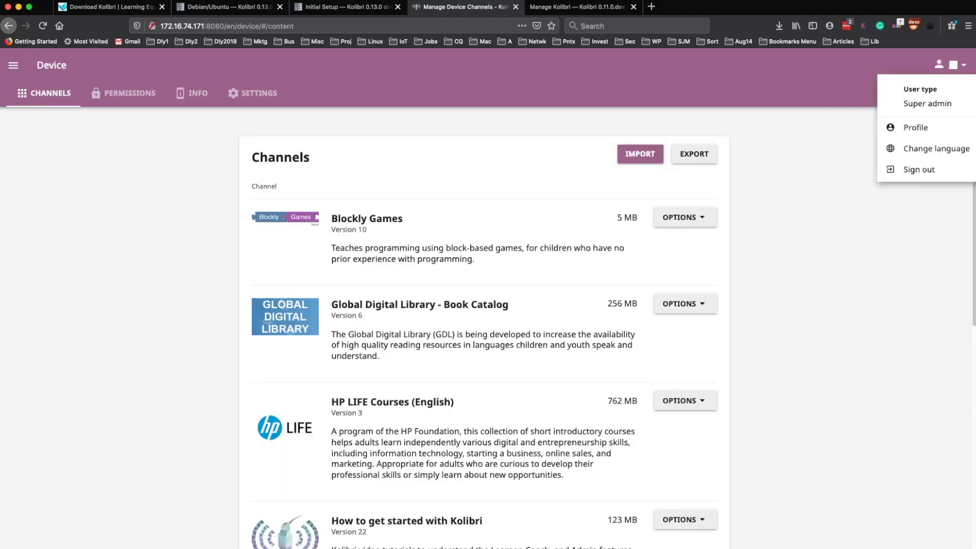
- Sign out of the admin account and continue with 'Explore without account'
{"action": "left_click", "coordinate": [919, 170]}
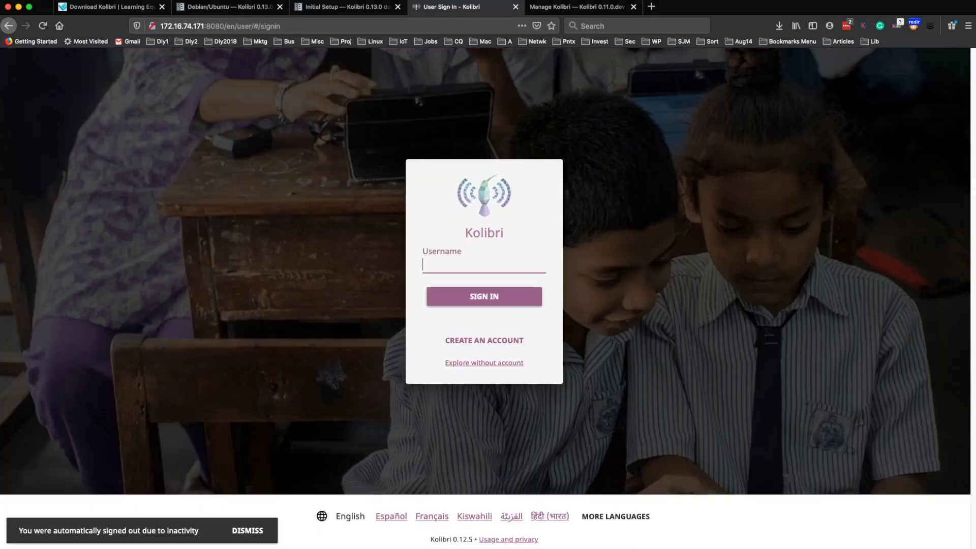
{"action": "key", "text": "Return"}
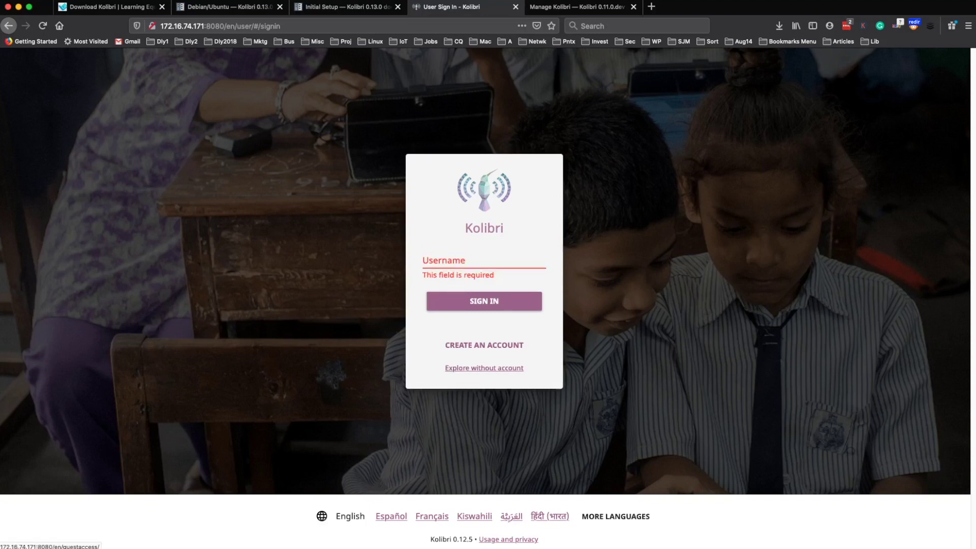
{"action": "left_click", "coordinate": [484, 368]}
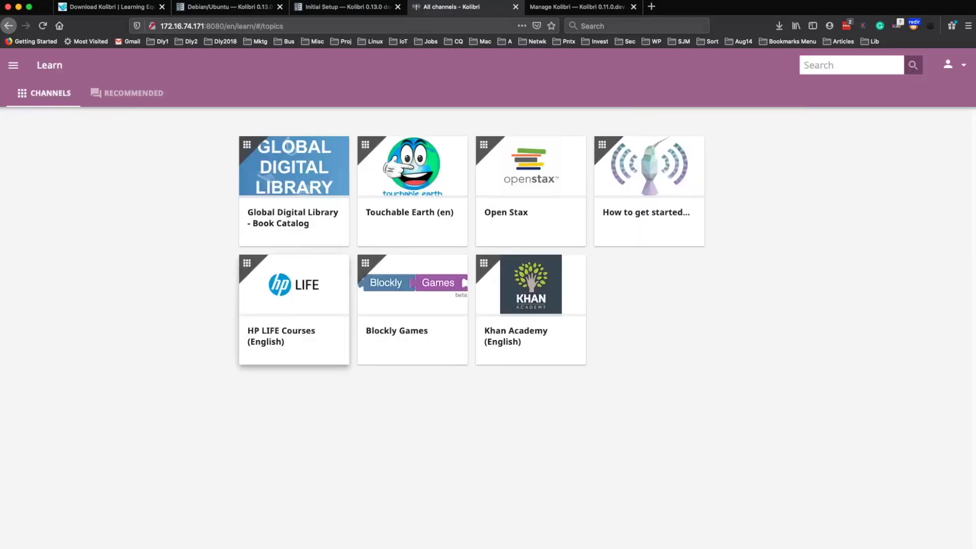
- Open HP LIFE Courses (English) > Sales forecasting > Resources > Downloadable resources
{"action": "left_click", "coordinate": [294, 305]}
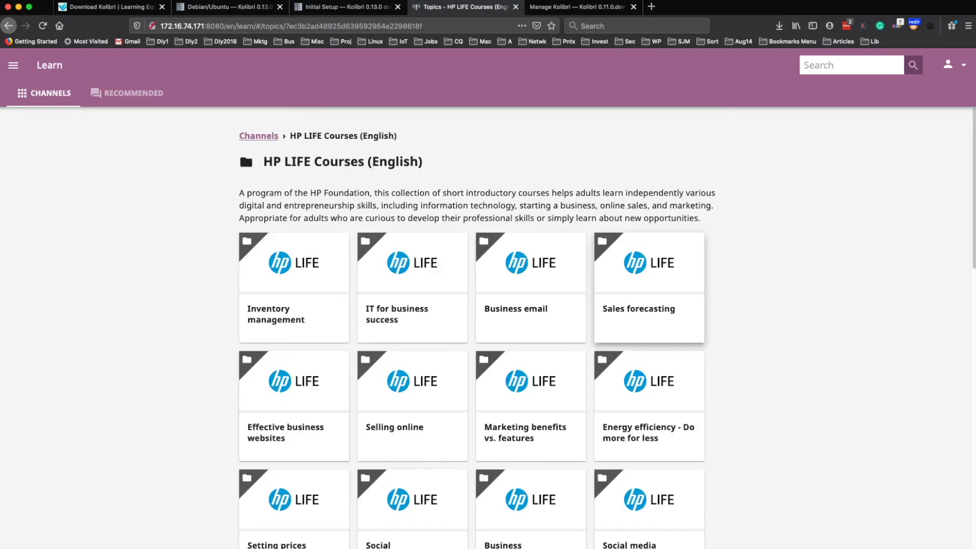
{"action": "left_click", "coordinate": [650, 305]}
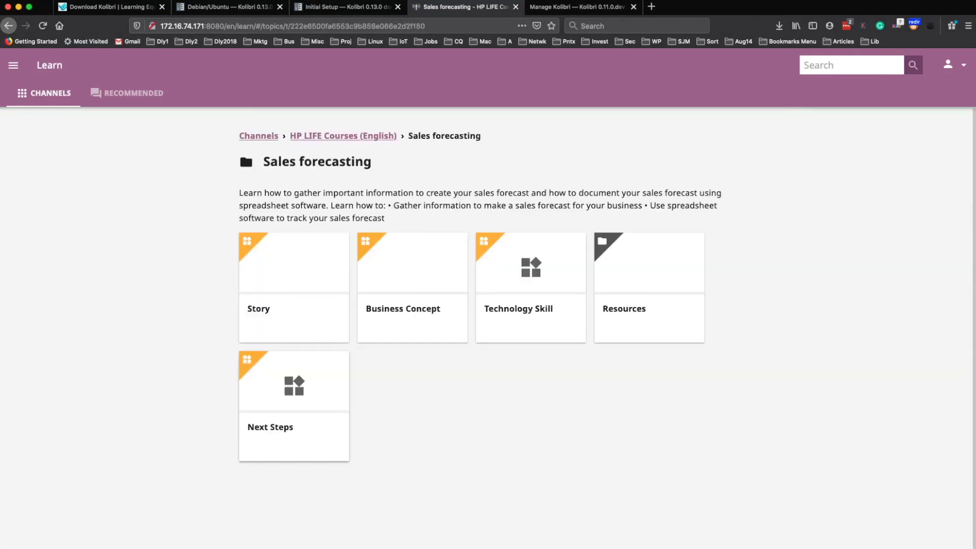
{"action": "left_click", "coordinate": [650, 287]}
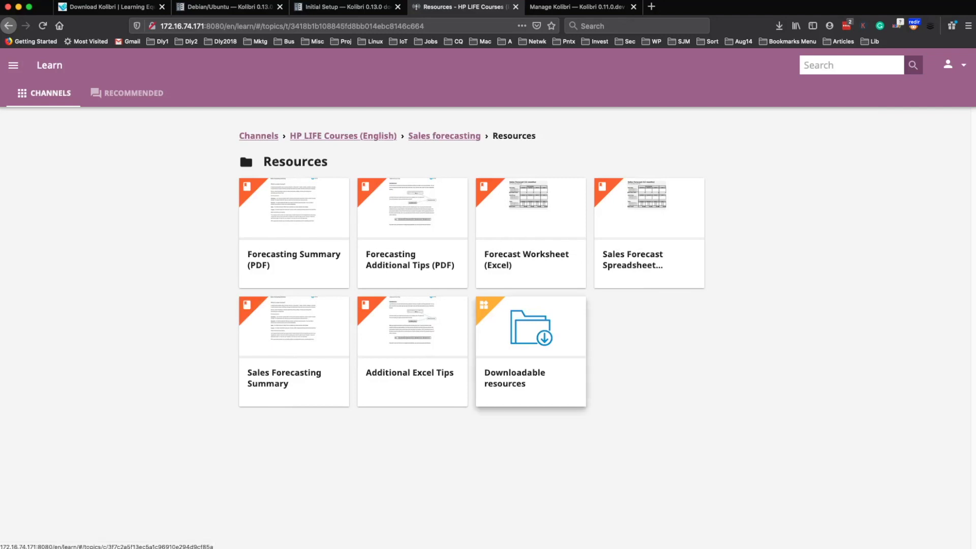
{"action": "left_click", "coordinate": [530, 351]}
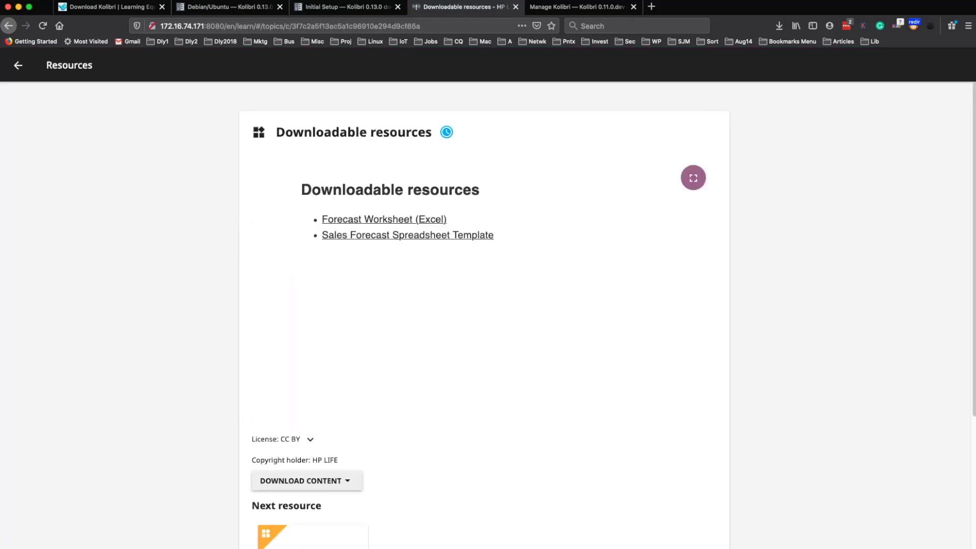